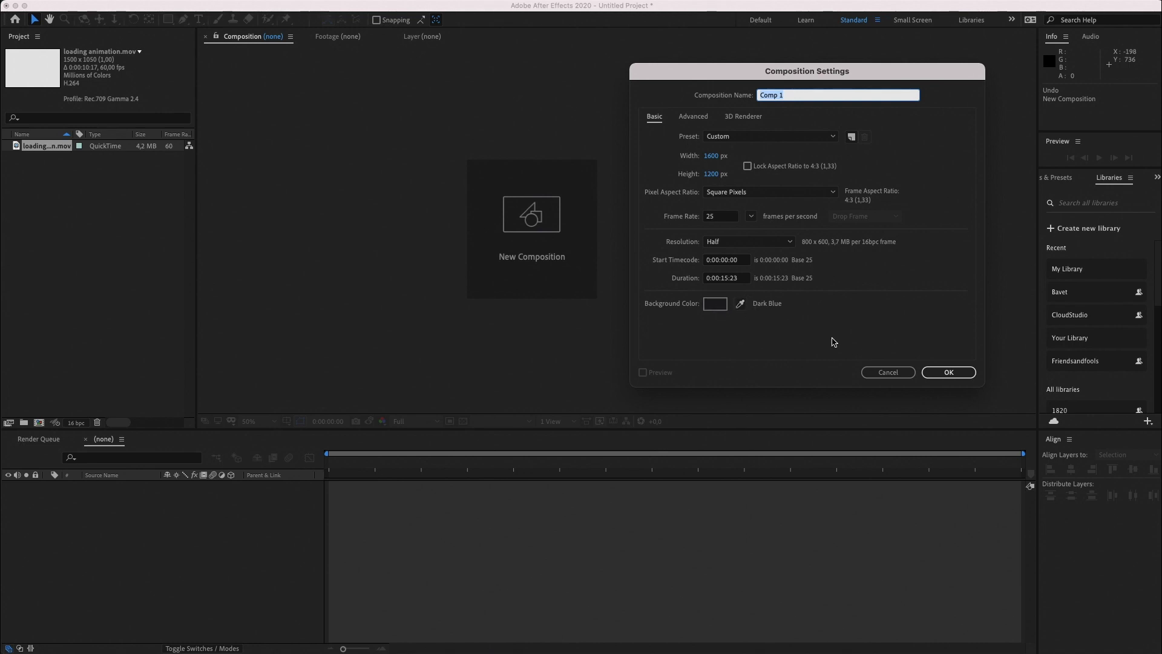
Step: Create a 1600 x 1200 px composition at 25 frames per second with a duration of 0:00:15:23
click(948, 372)
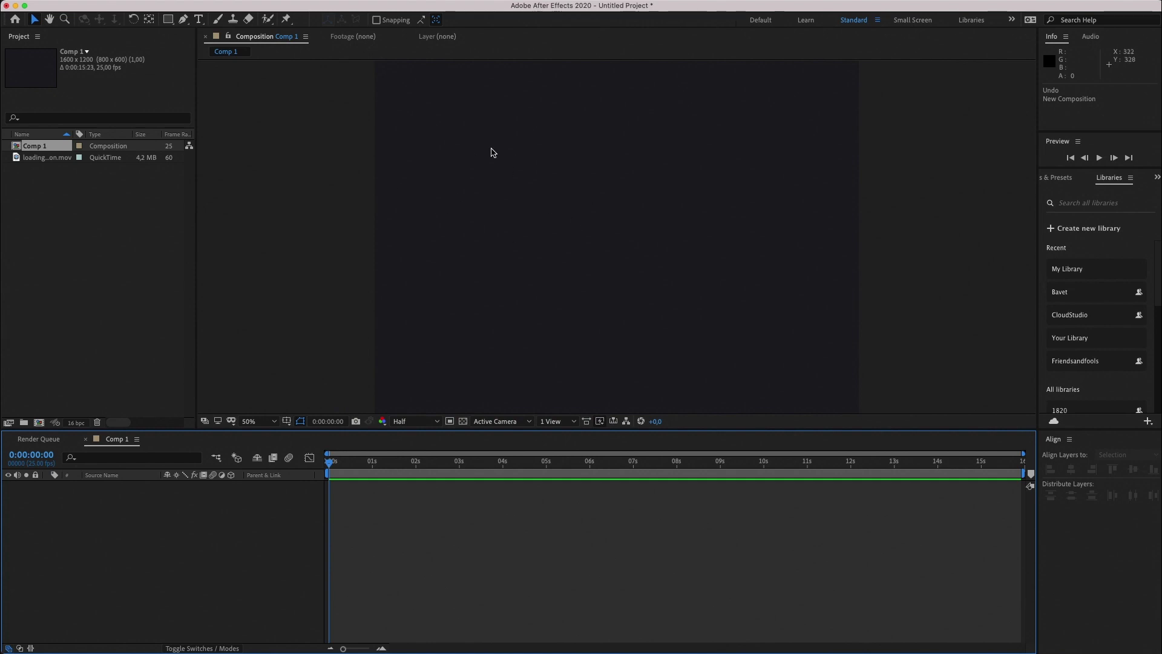
key(Down)
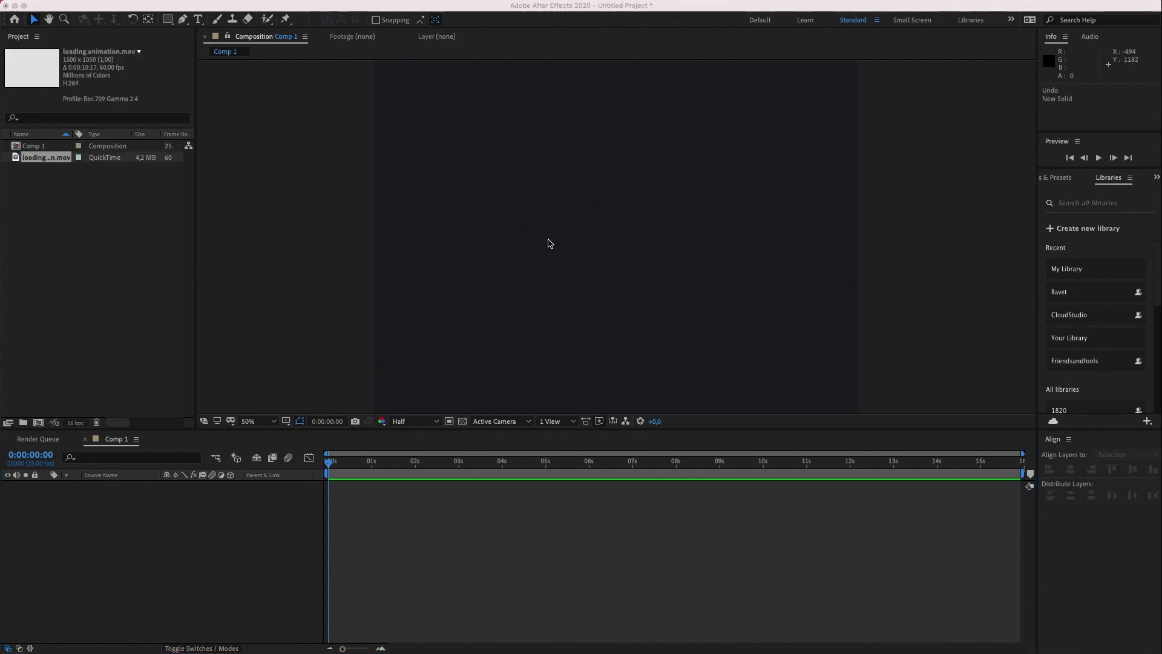
click(547, 242)
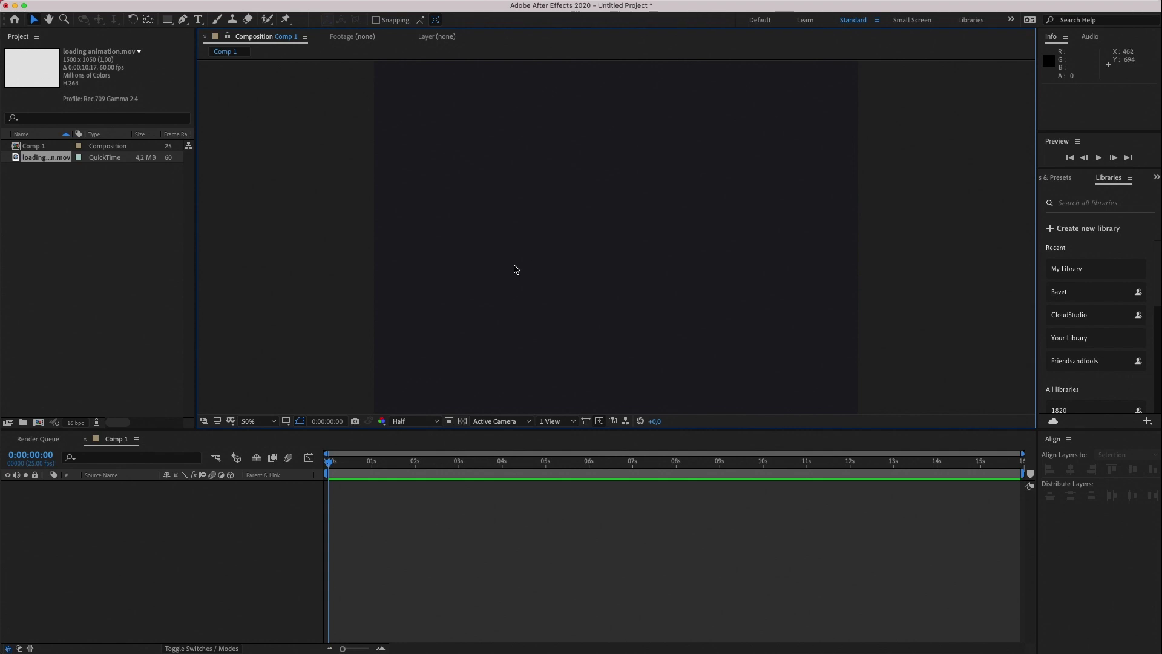
Step: Add a composition-sized solid background layer in the dark colour 1B1C20
right_click(203, 5)
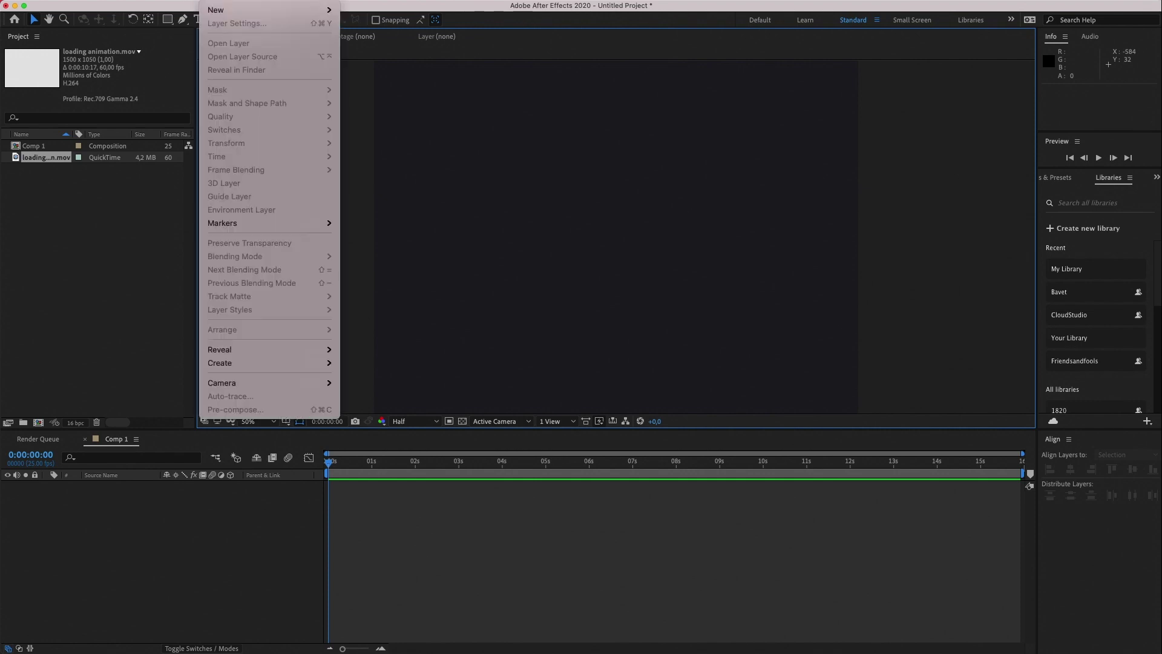
mouse_move(218, 7)
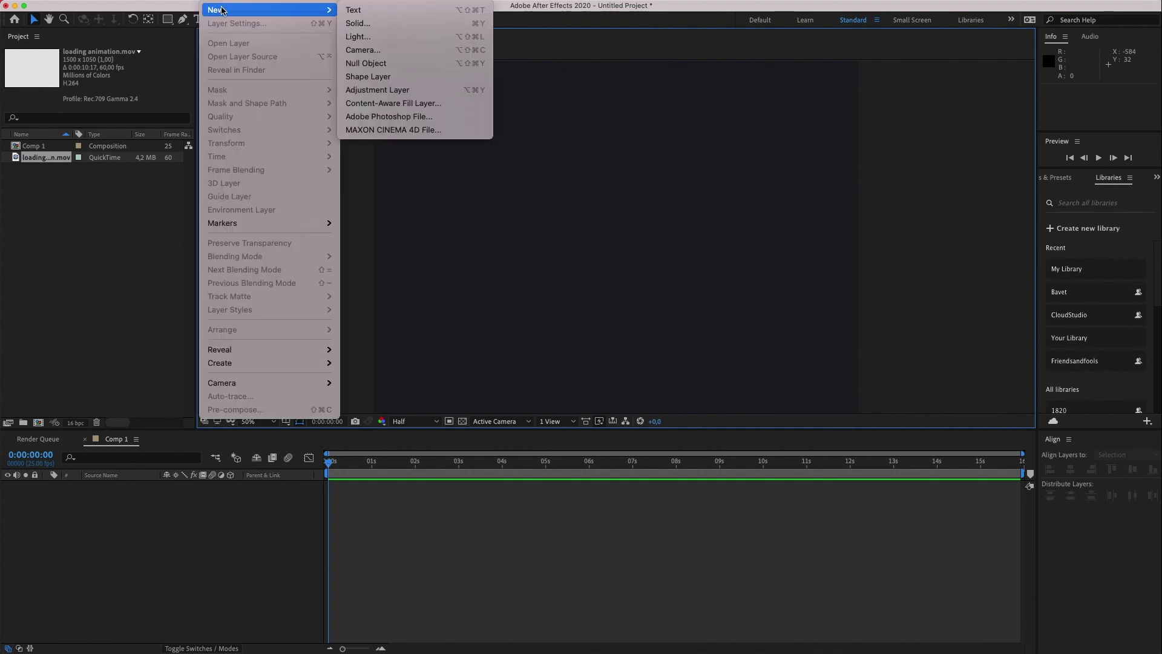
click(381, 24)
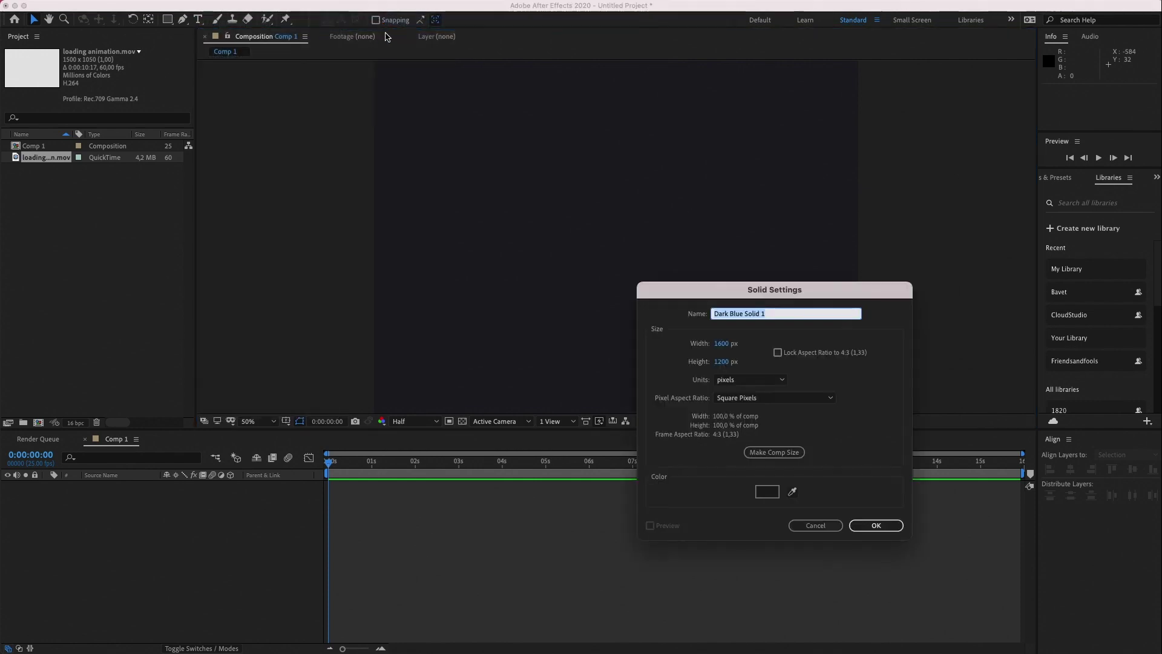
click(766, 491)
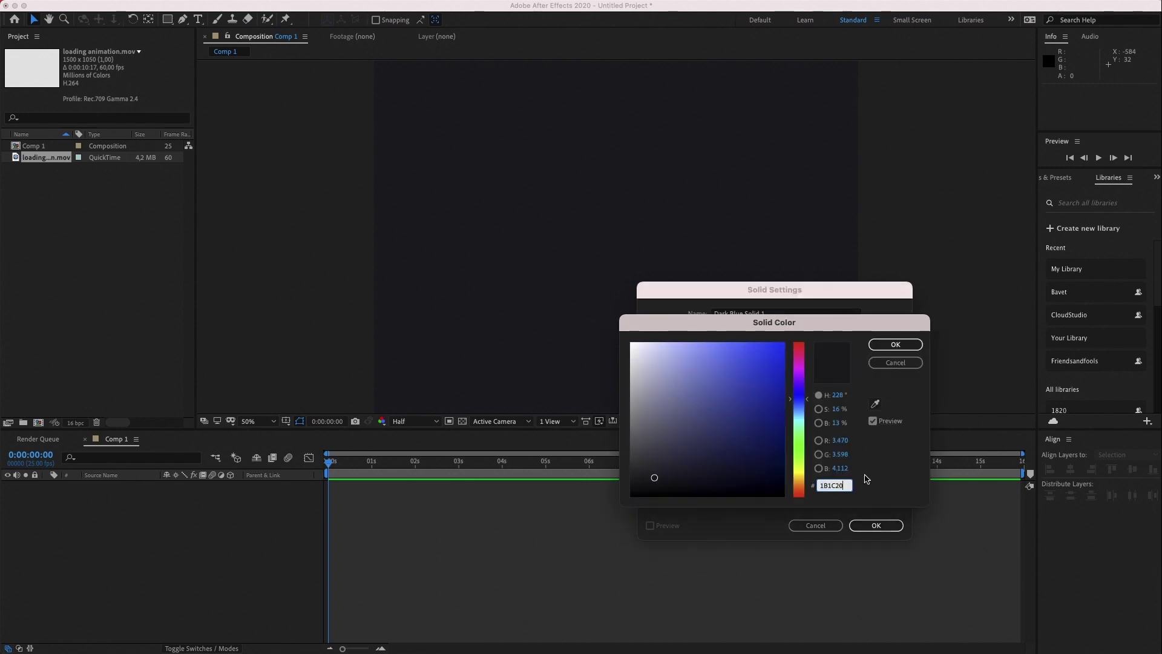
click(896, 343)
click(877, 525)
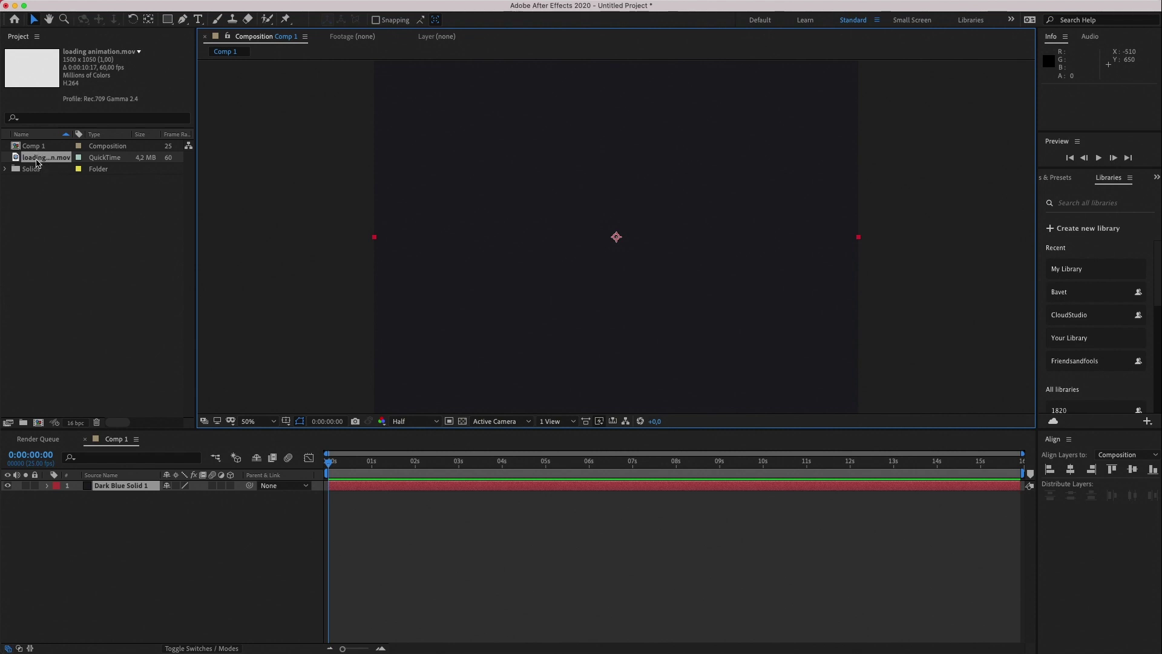
Step: Place loading animation.mov in the composition and centre it horizontally and vertically
drag(35, 161, 588, 243)
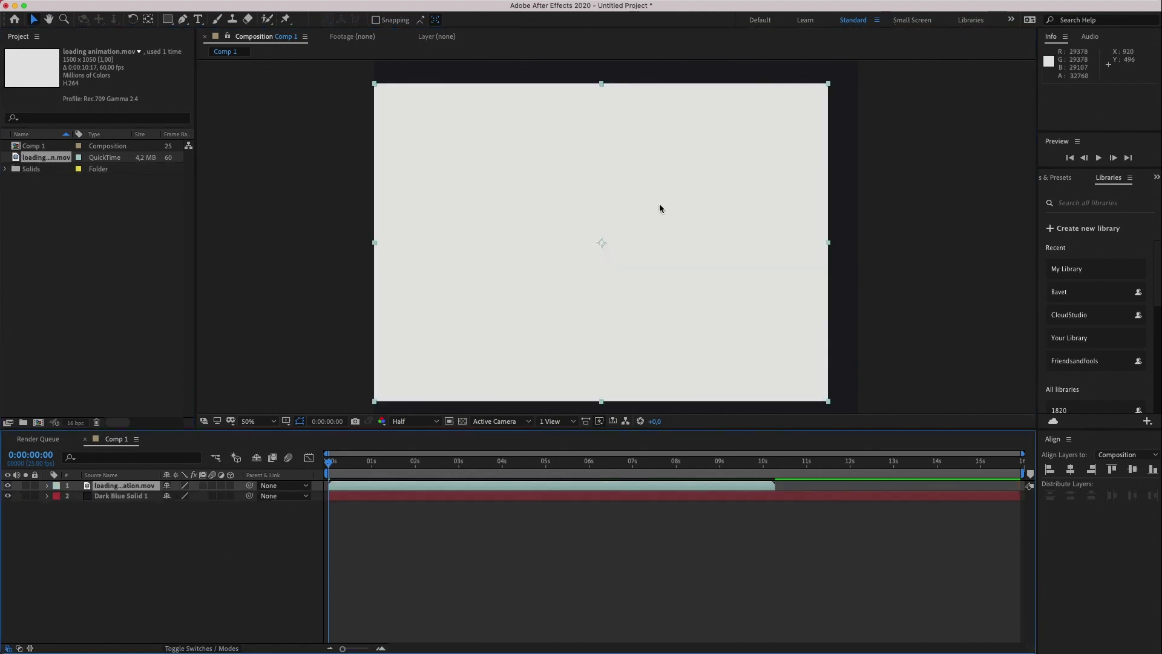
click(1070, 470)
click(1133, 472)
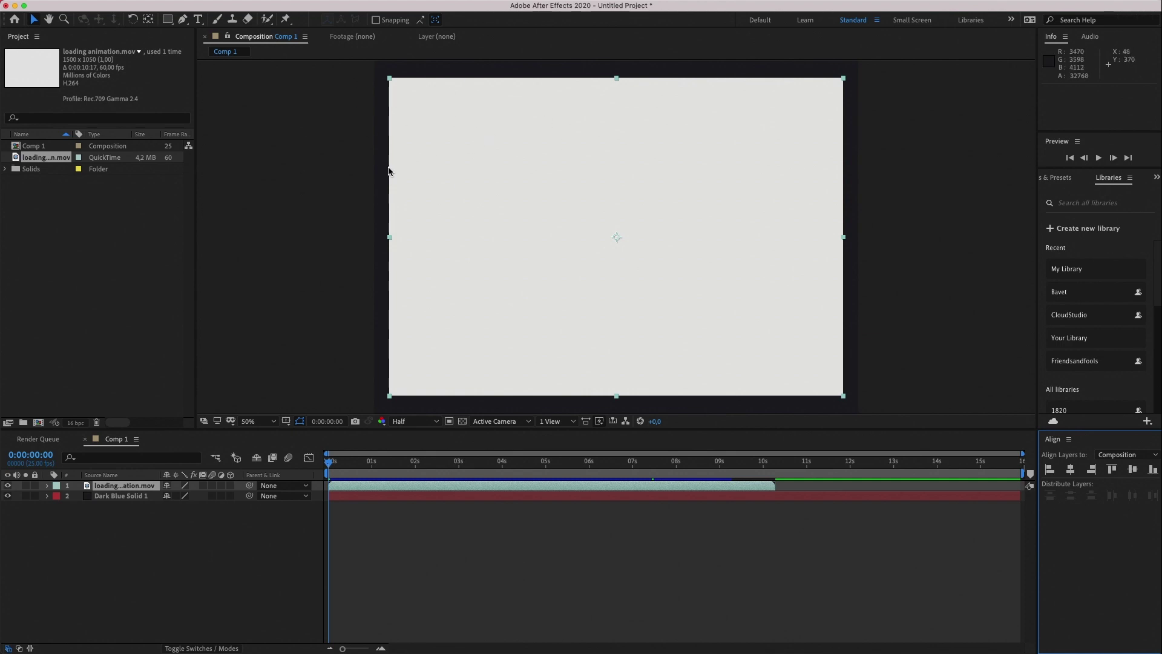
Step: Set the scale of the loading animation layer to 90%
click(48, 485)
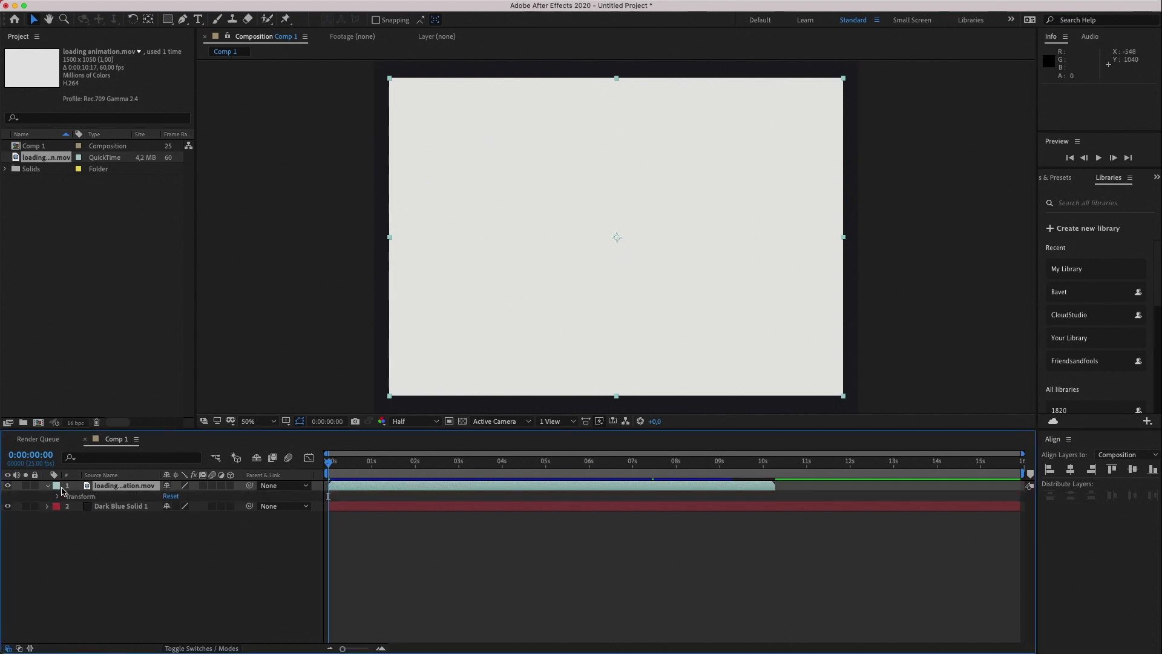
click(59, 496)
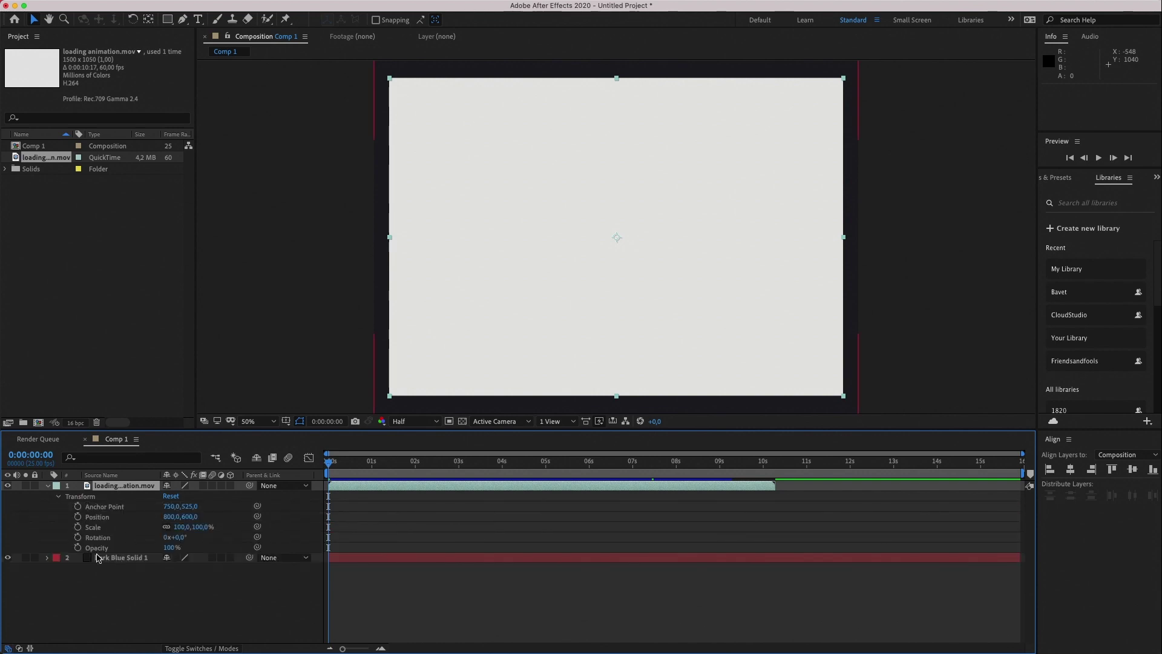
click(179, 526)
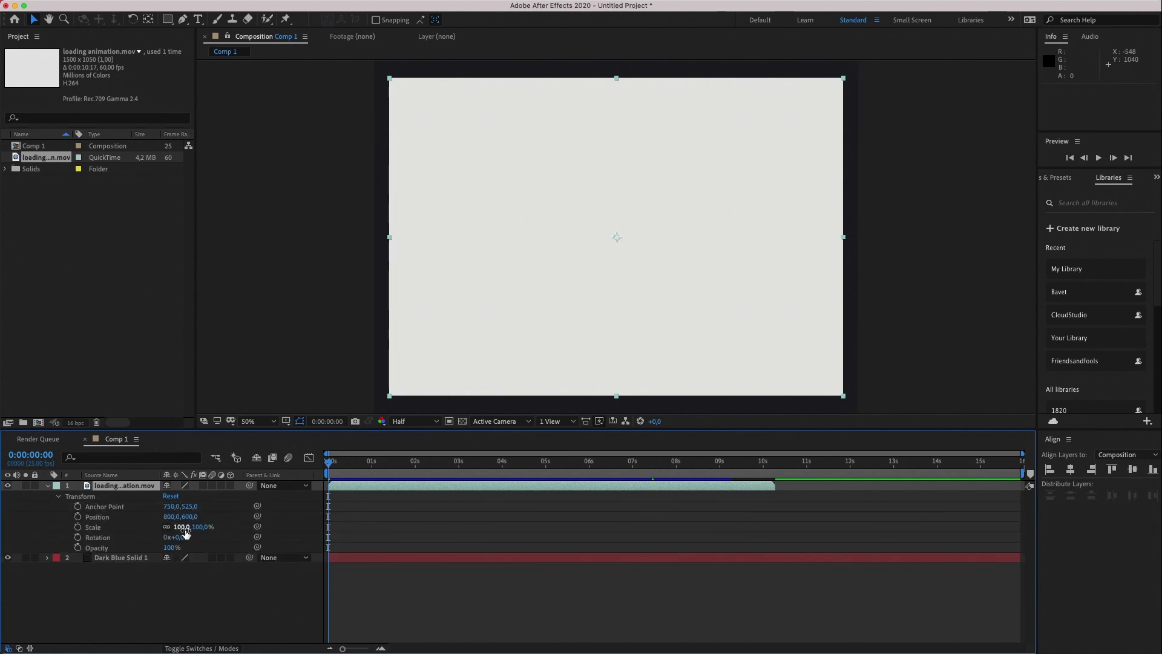
text(90)
key(Return)
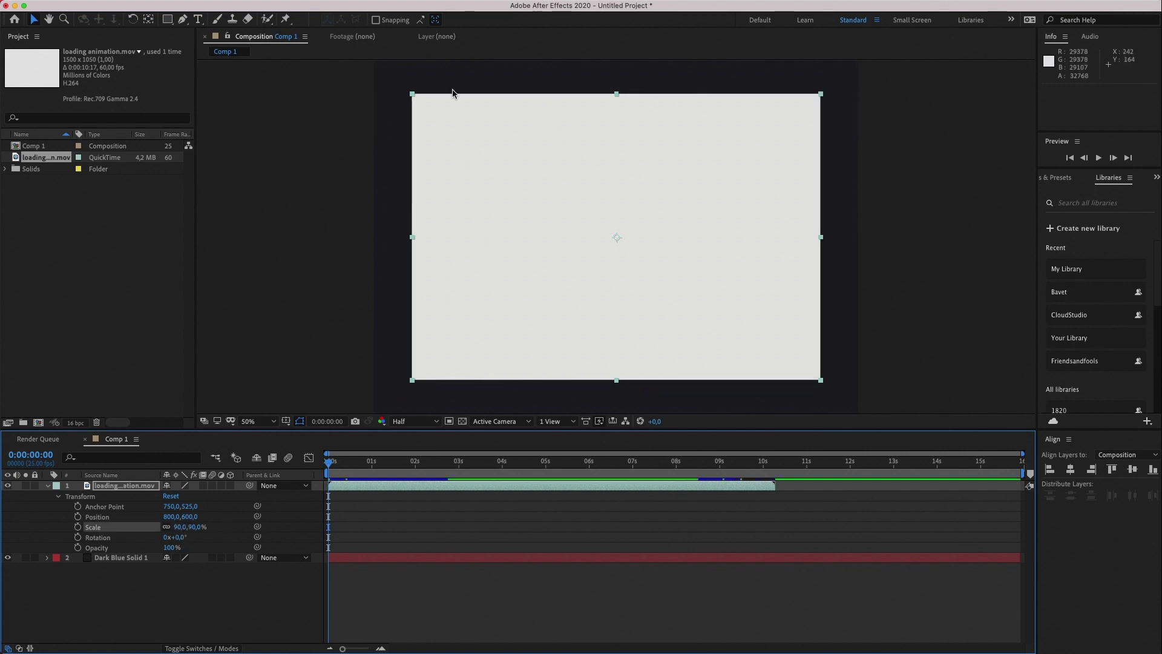
Step: Undo the trial layer split and split the loading animation layer at 0:00:07:17
click(577, 157)
key(super+z)
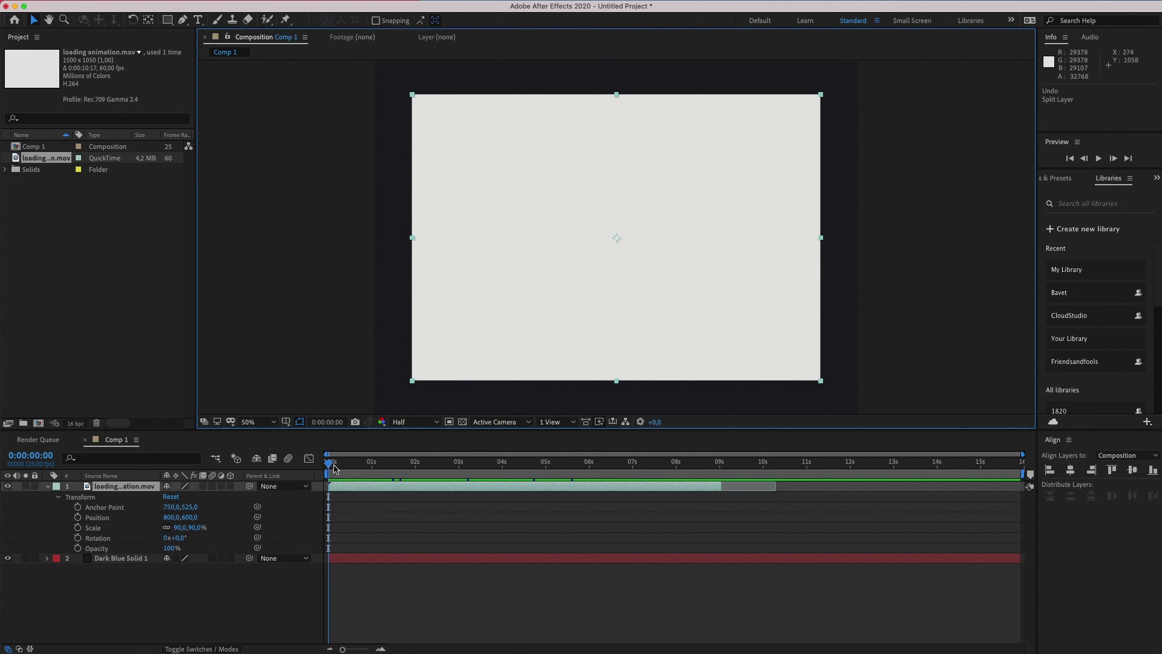
mouse_move(331, 466)
mouse_down()
mouse_move(340, 465)
mouse_move(329, 466)
mouse_up()
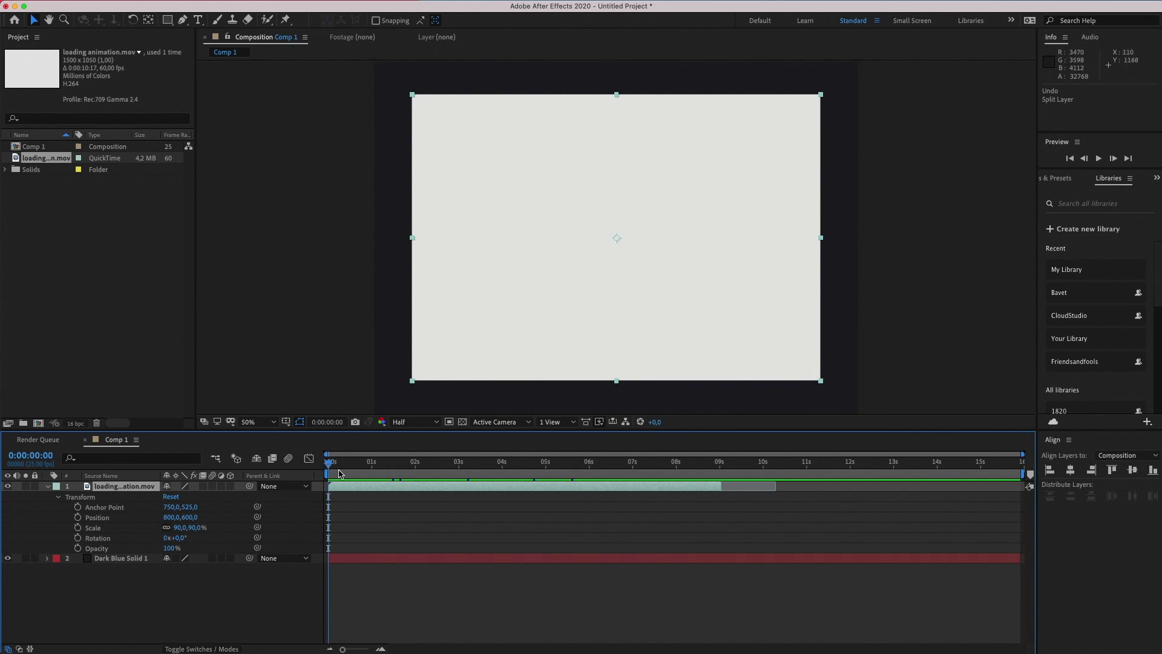
drag(329, 465, 664, 472)
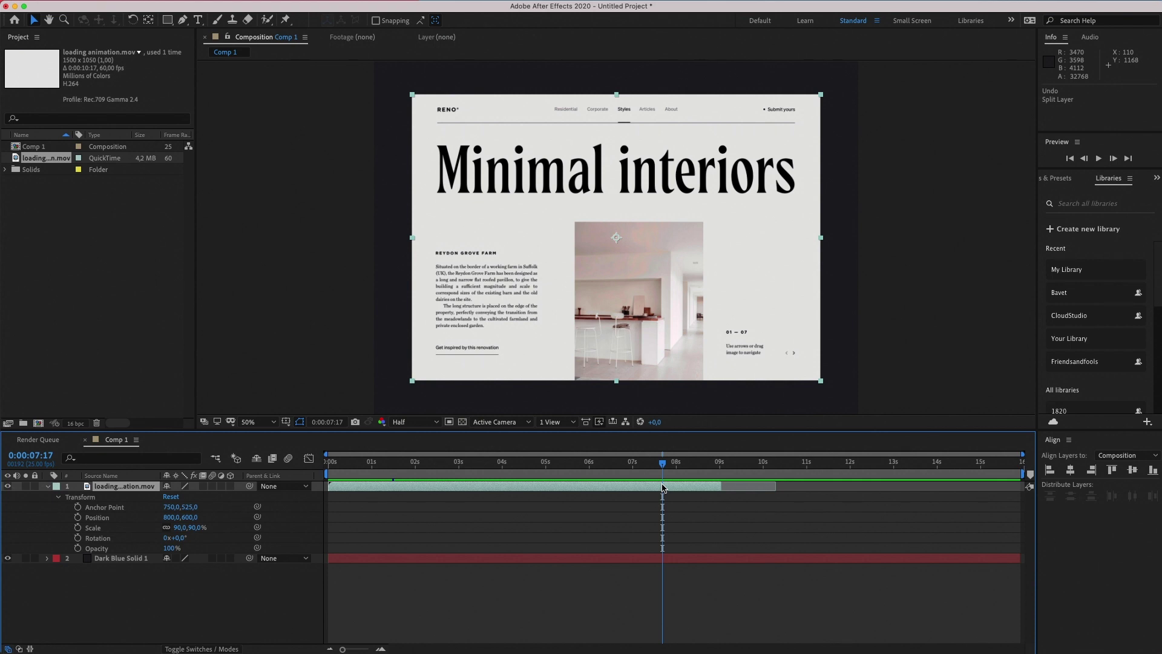
key(super+shift+d)
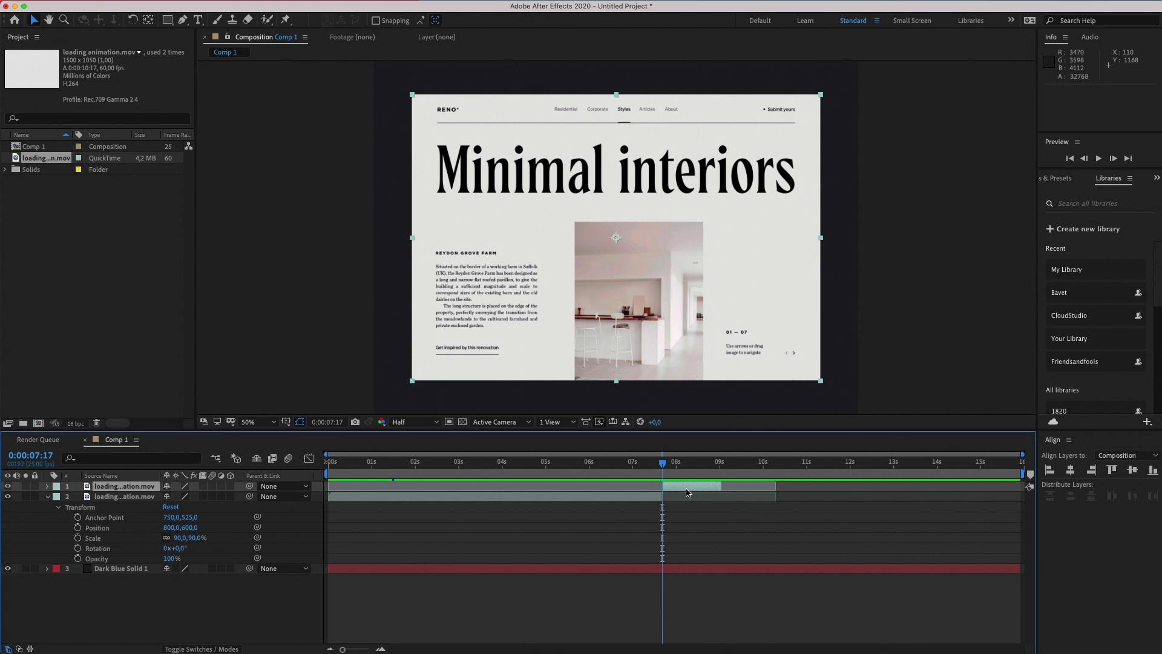
Step: Move the split-off end clip to the timeline start with the main clip directly after it, and preview the sequence
drag(687, 491, 404, 501)
drag(364, 460, 327, 461)
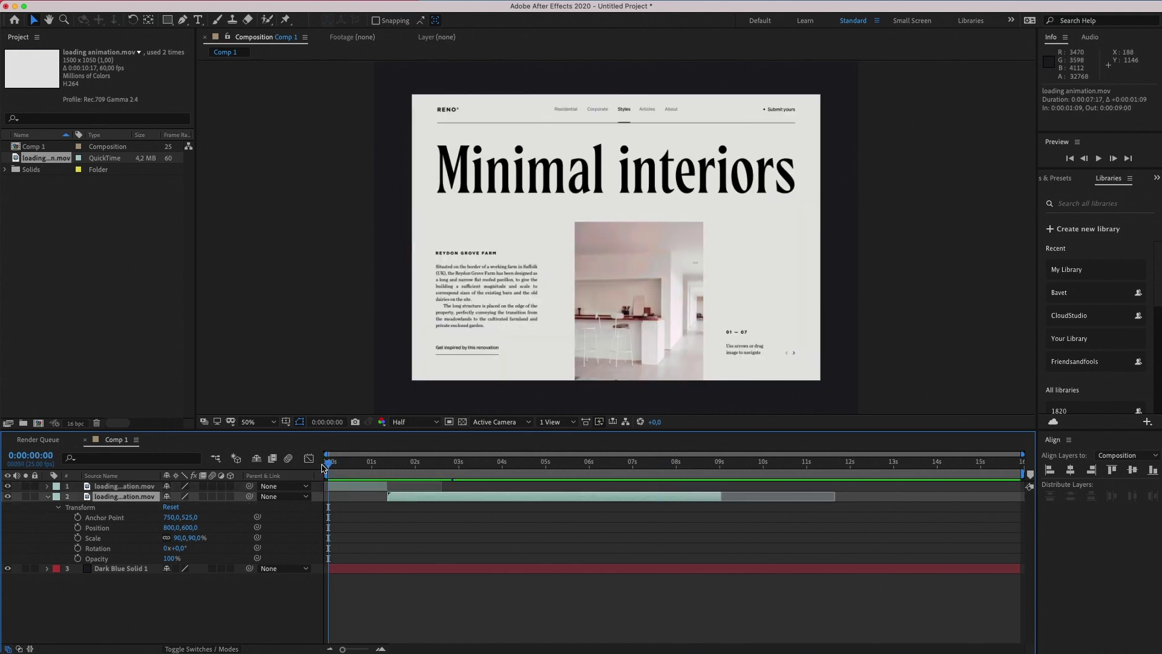
key(space)
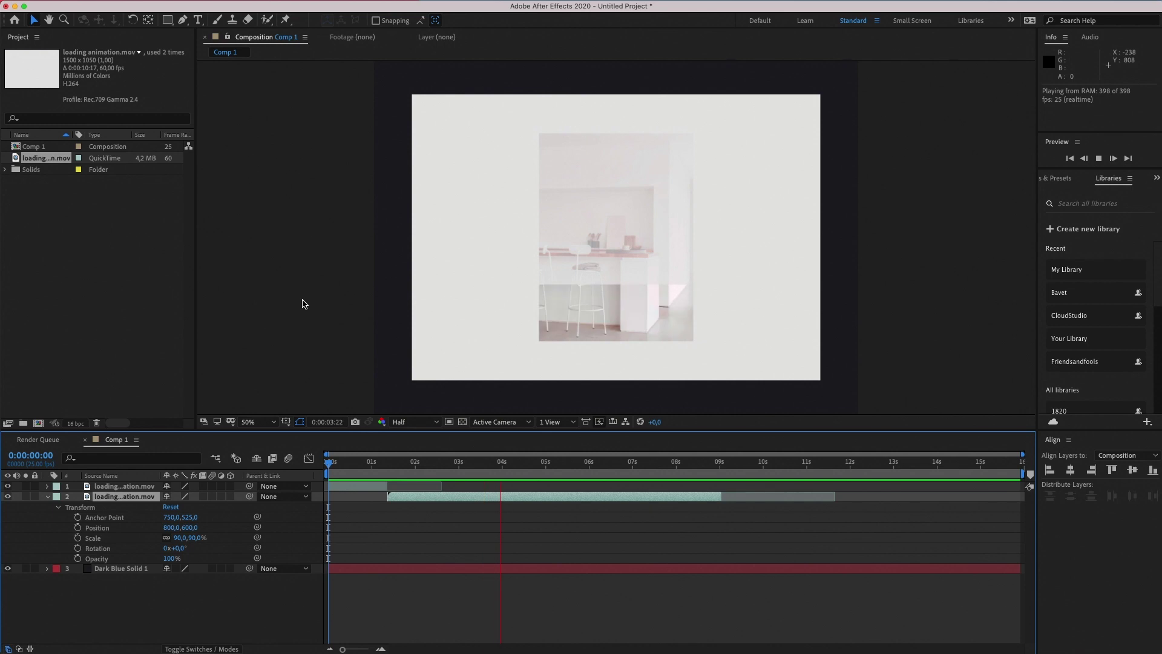
key(space)
click(357, 464)
drag(356, 463, 381, 464)
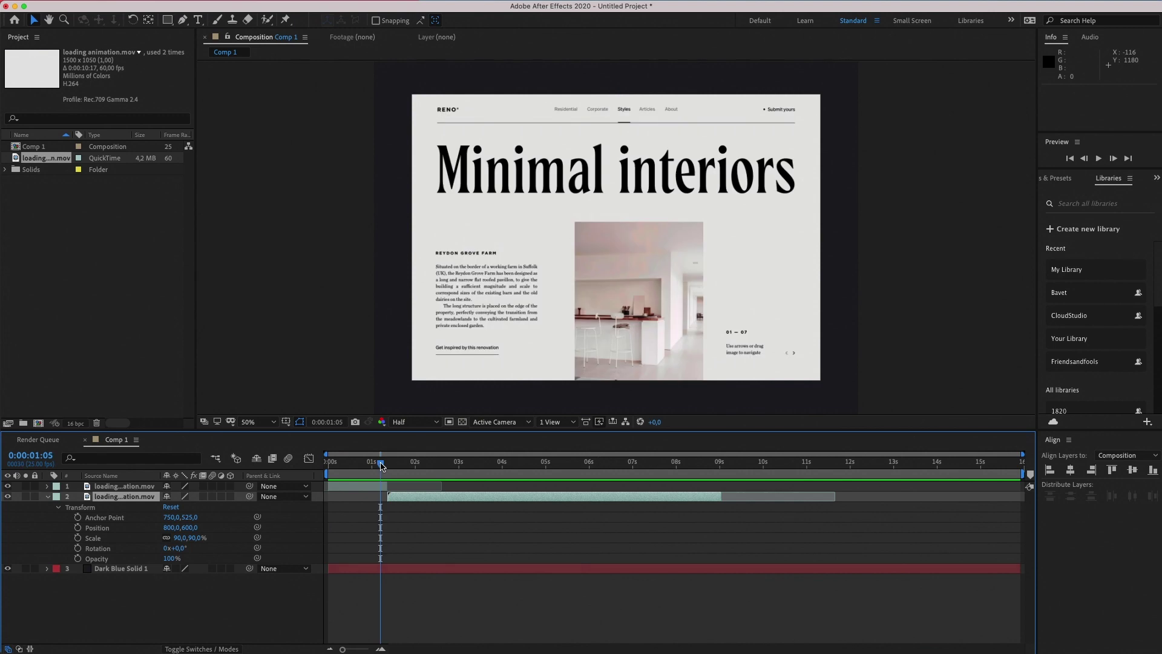
drag(381, 463, 327, 464)
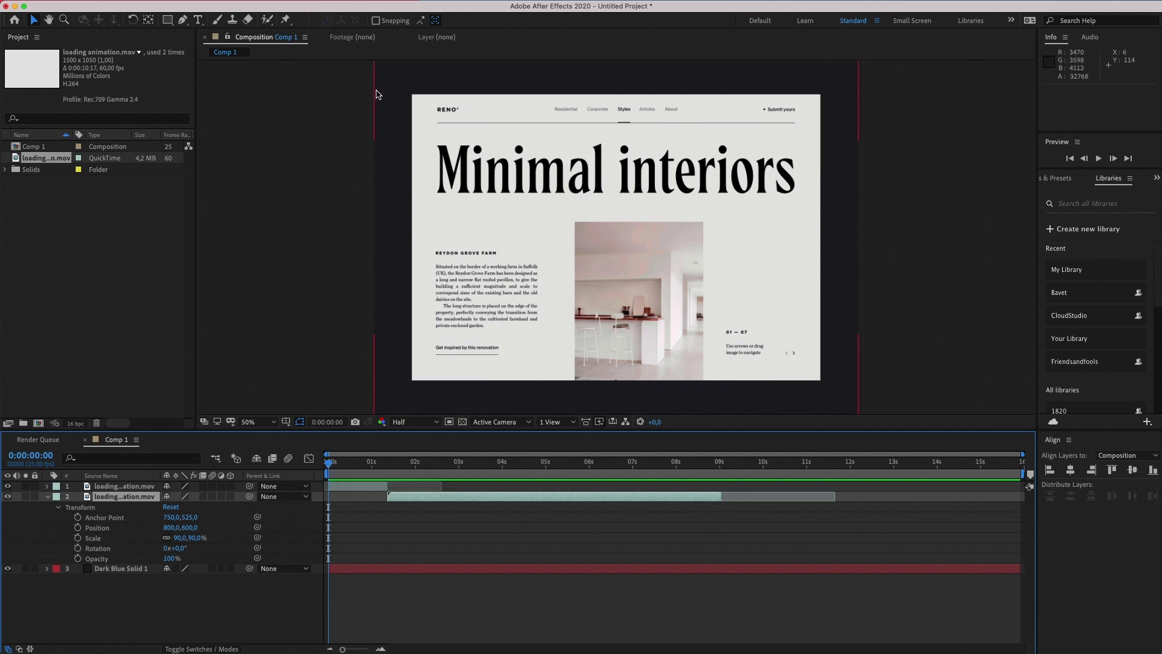
Step: Show the rulers and place guides along the top edge at 126 and along the left edge of the website clip
key(super+r)
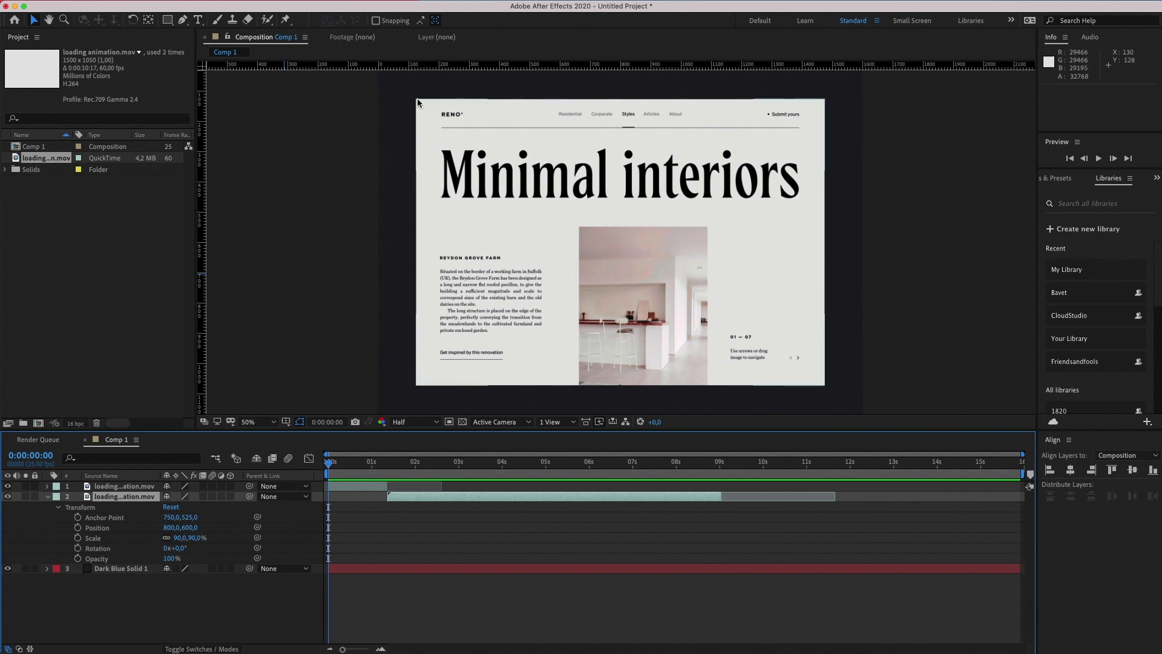
key(period)
key(period)
key(period)
key(h)
drag(400, 110, 630, 267)
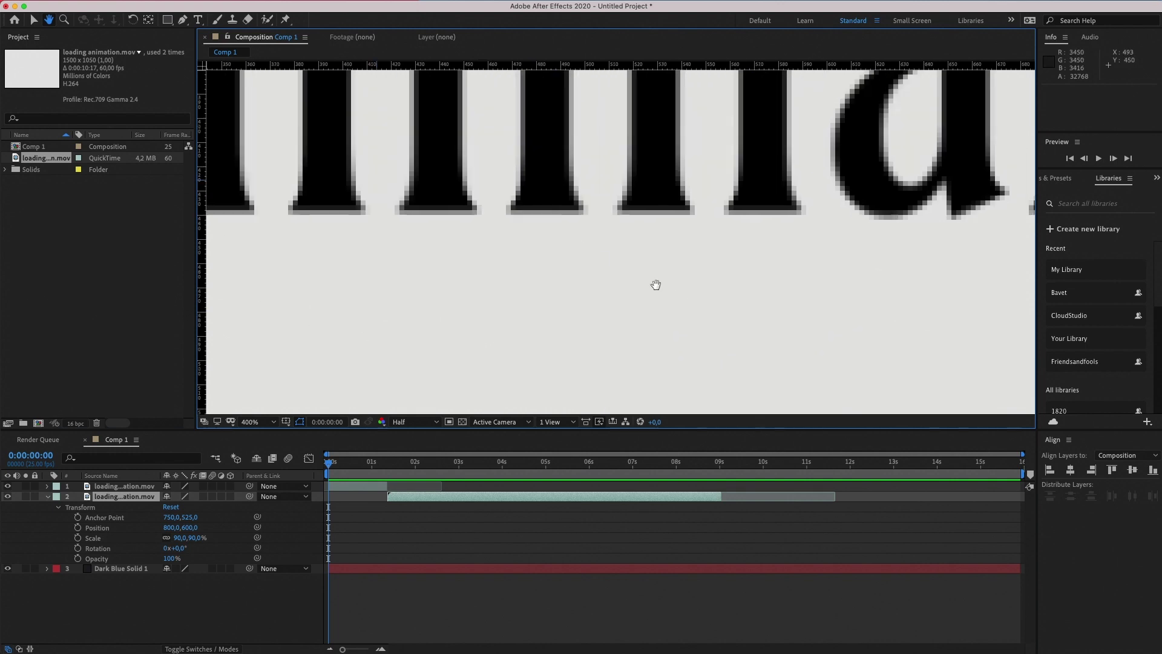
drag(402, 161, 588, 220)
scroll(587, 220, up, 10)
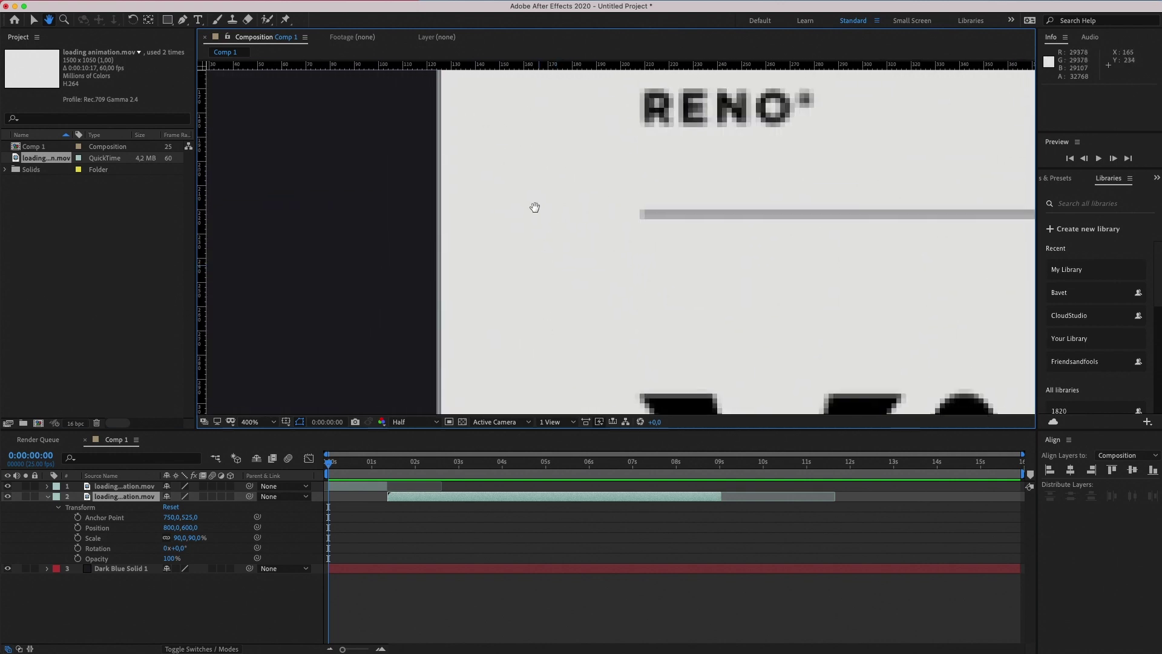
key(v)
drag(345, 65, 454, 208)
drag(209, 175, 357, 195)
scroll(423, 209, down, 8)
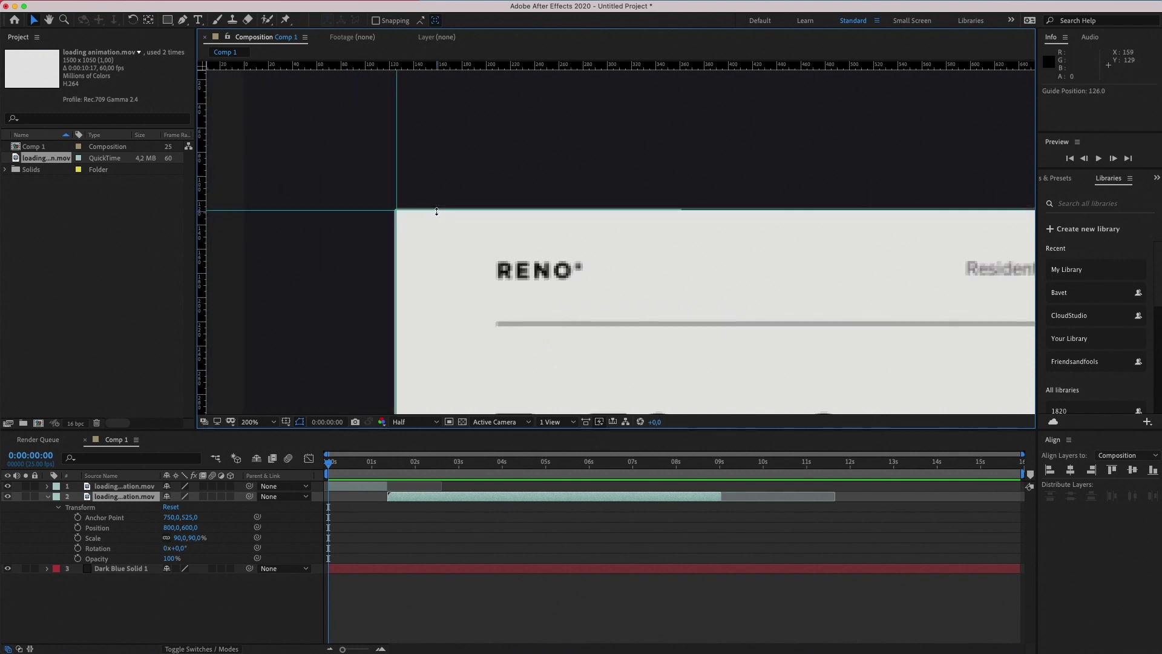
Step: Place guides along the bottom edge at 1072 and the right edge at 1474 of the website clip
scroll(602, 223, down, 4)
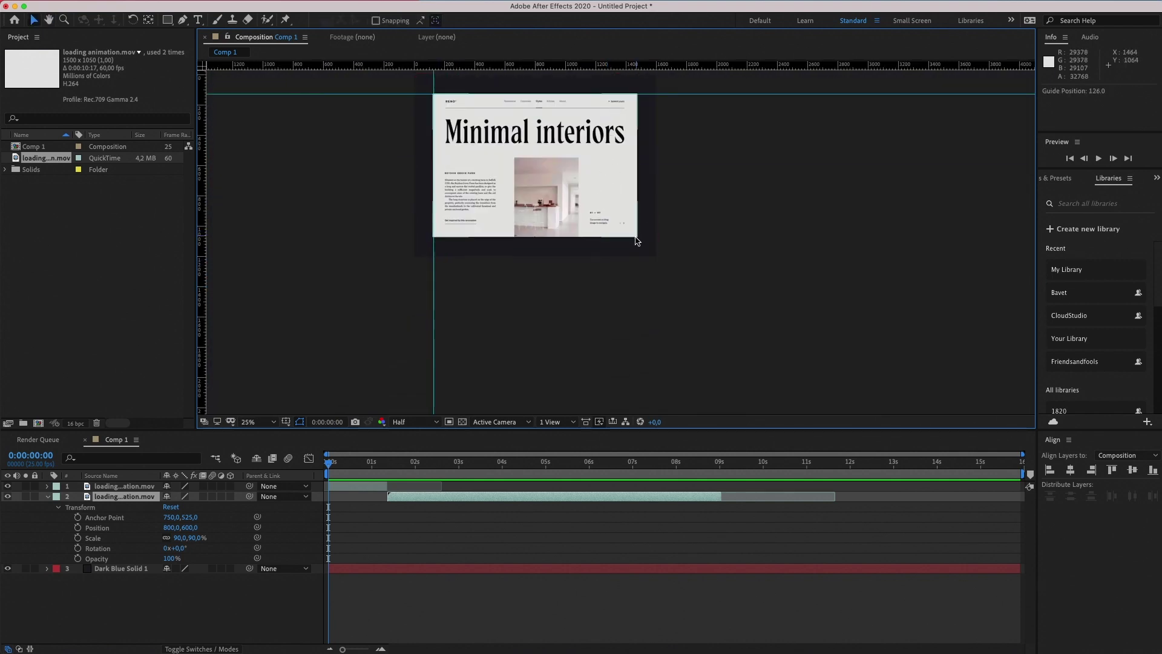
scroll(635, 239, up, 6)
scroll(637, 239, up, 3)
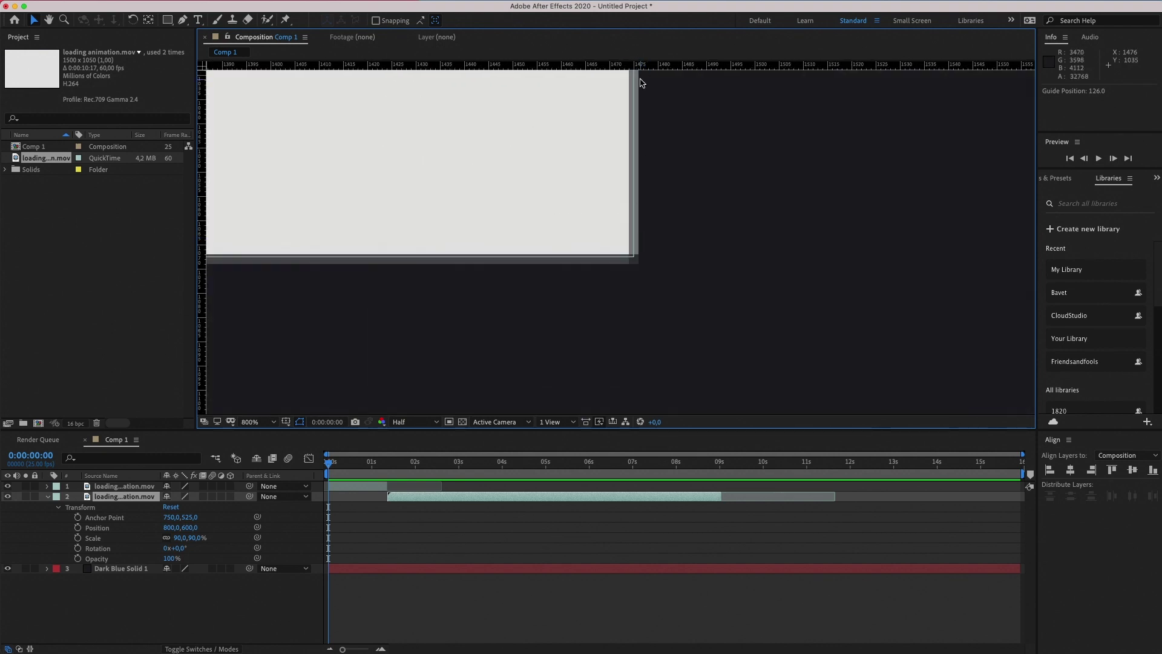
drag(639, 66, 651, 255)
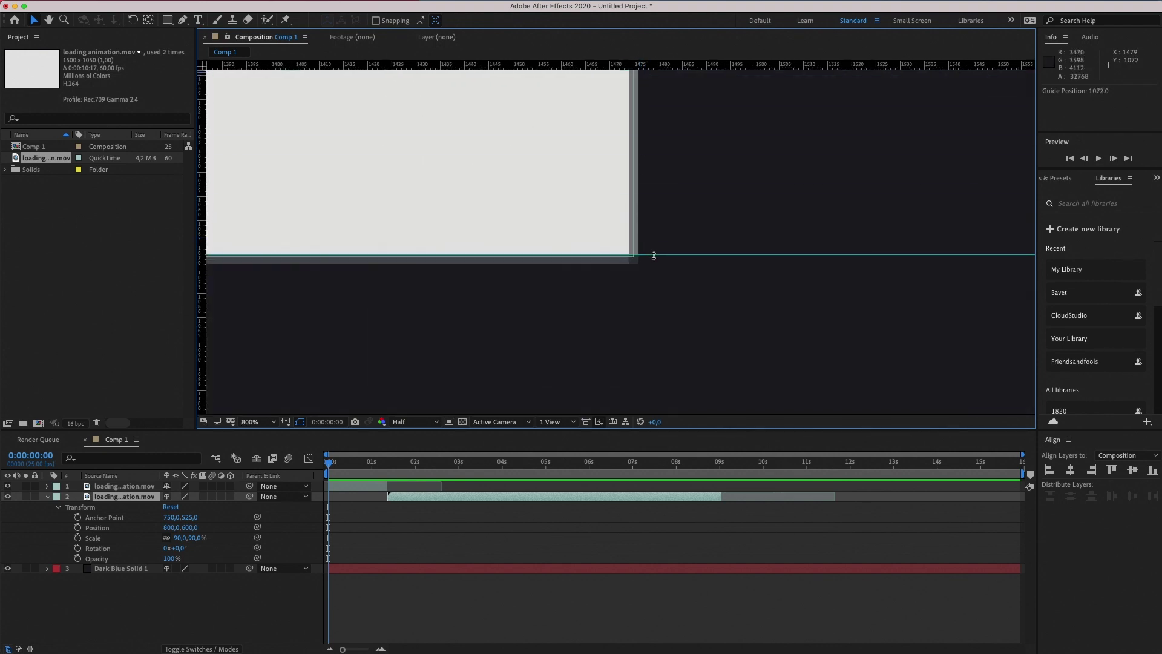
drag(207, 167, 629, 191)
scroll(591, 198, down, 1)
scroll(591, 196, down, 1)
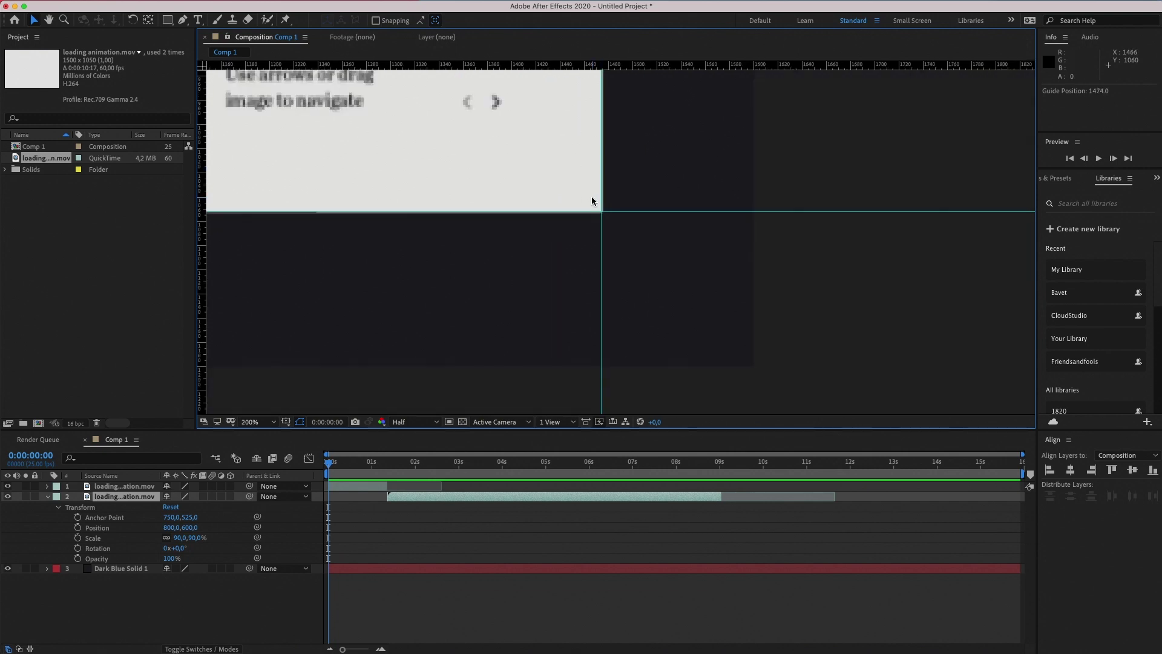
scroll(591, 196, down, 1)
scroll(760, 288, down, 2)
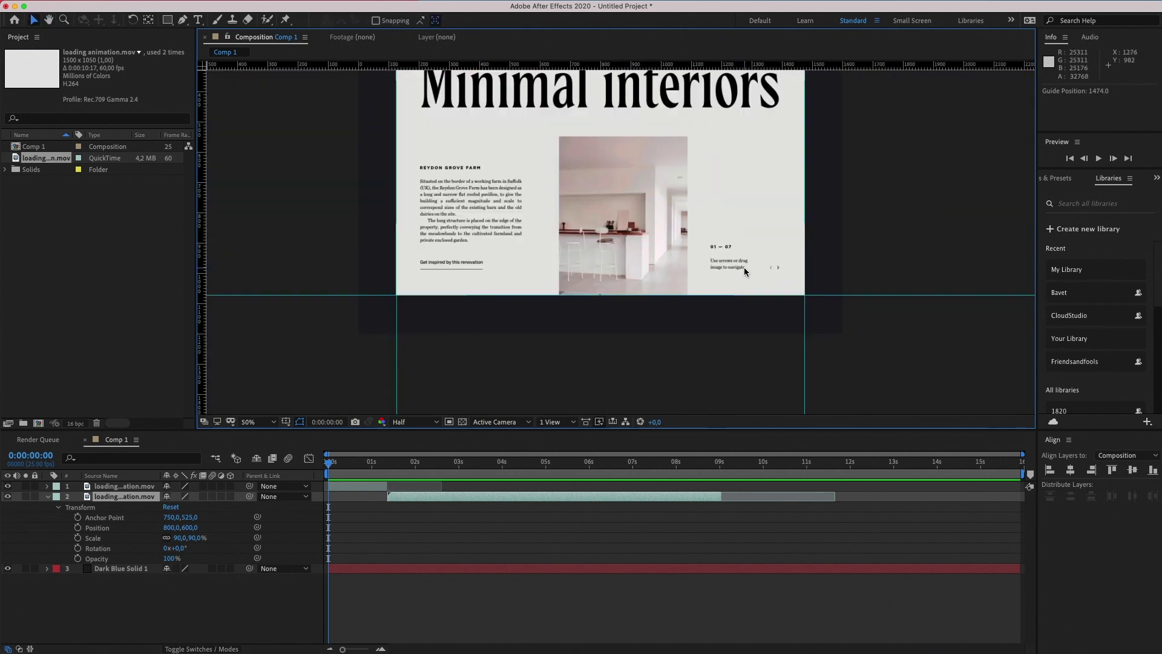
scroll(723, 285, down, 1)
drag(691, 279, 604, 246)
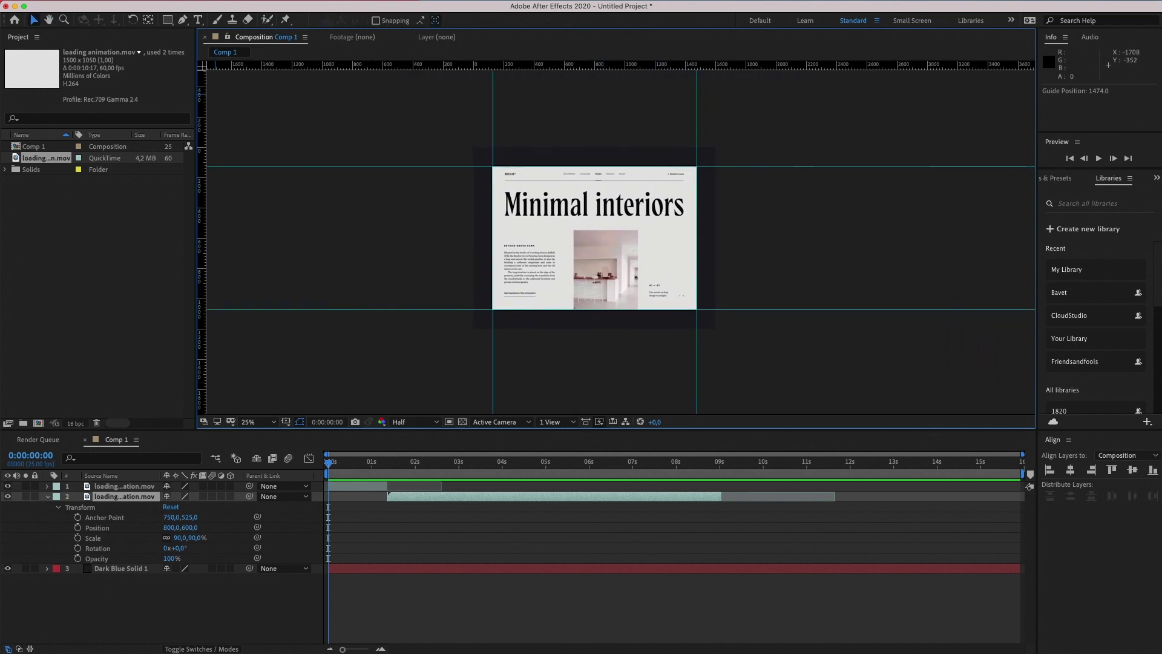
Step: Create a 1600 x 1200 solid coloured with the off-white sampled from the website clip's background
click(217, 1)
mouse_move(247, 11)
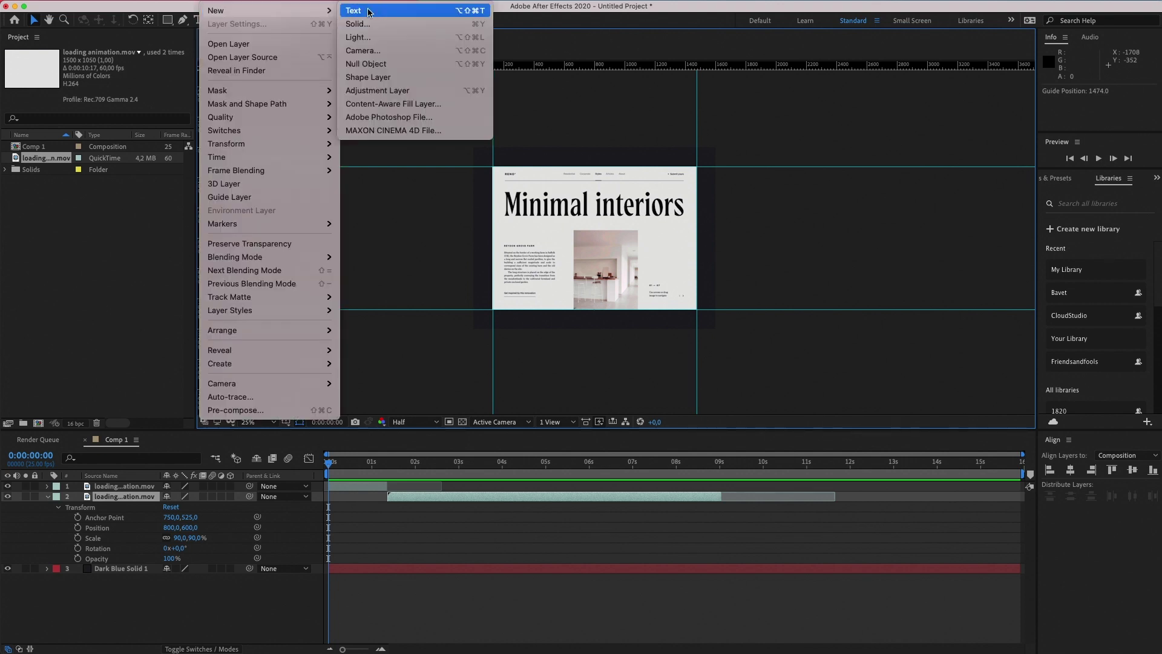
click(372, 25)
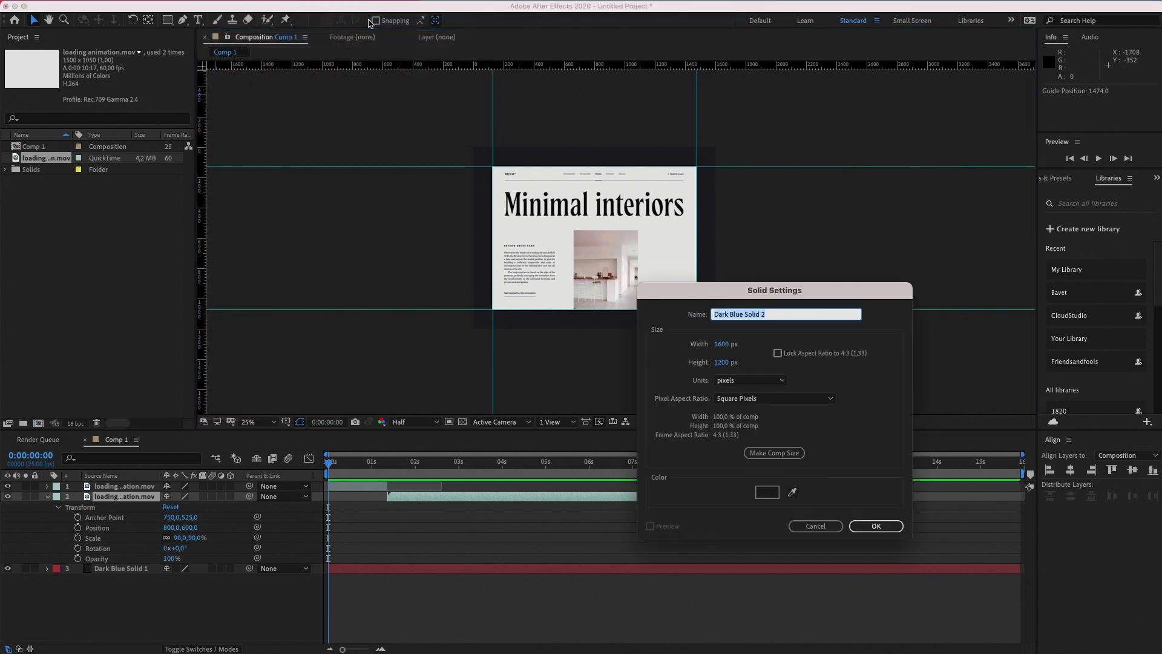
drag(731, 295, 810, 145)
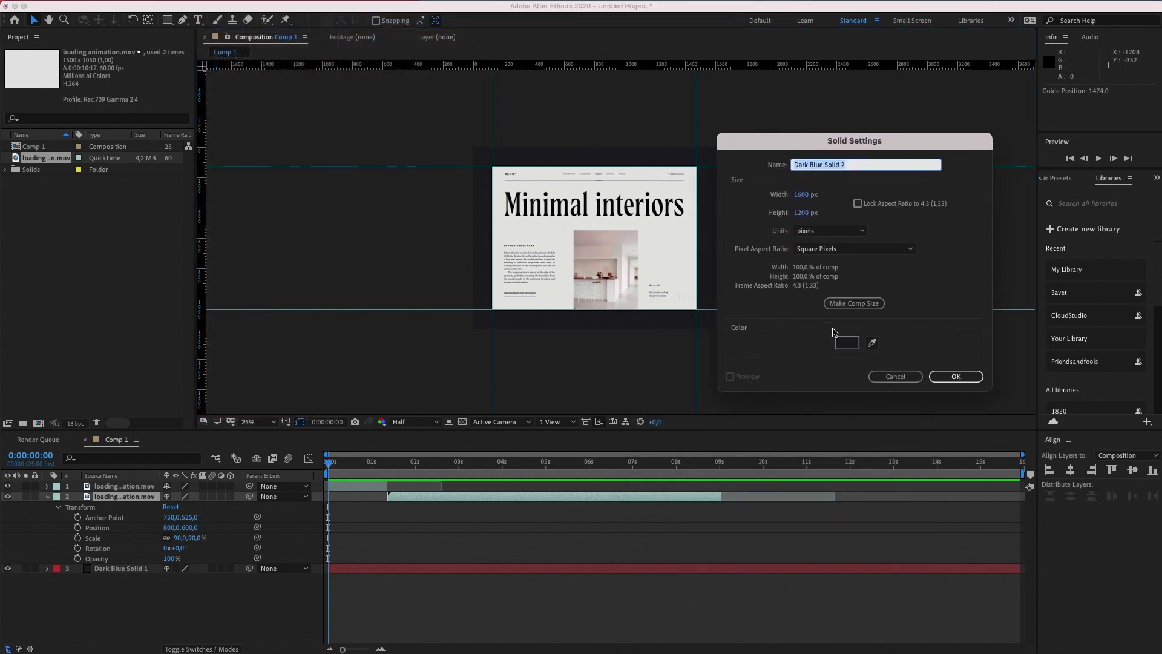
click(872, 343)
click(646, 224)
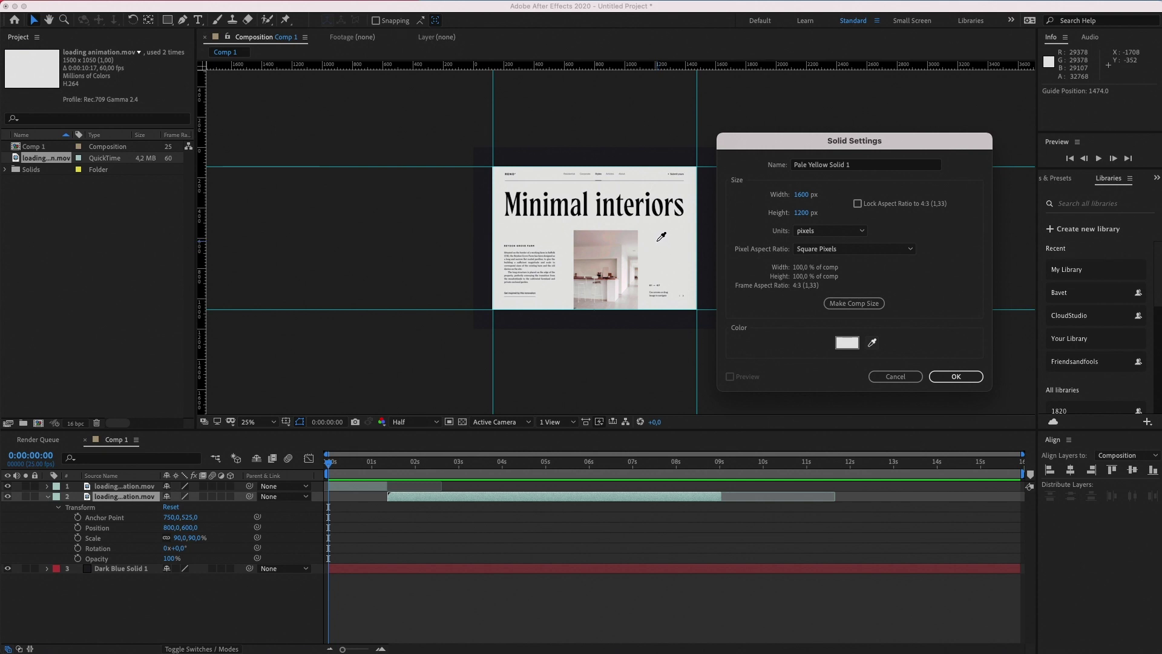
click(661, 237)
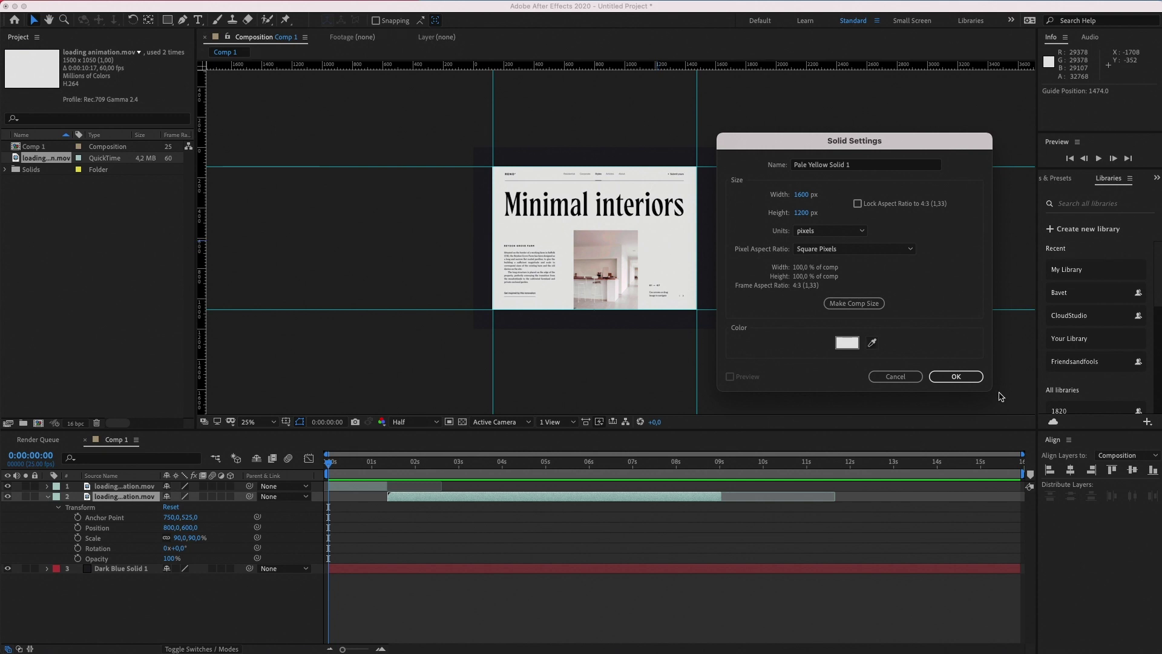
click(948, 376)
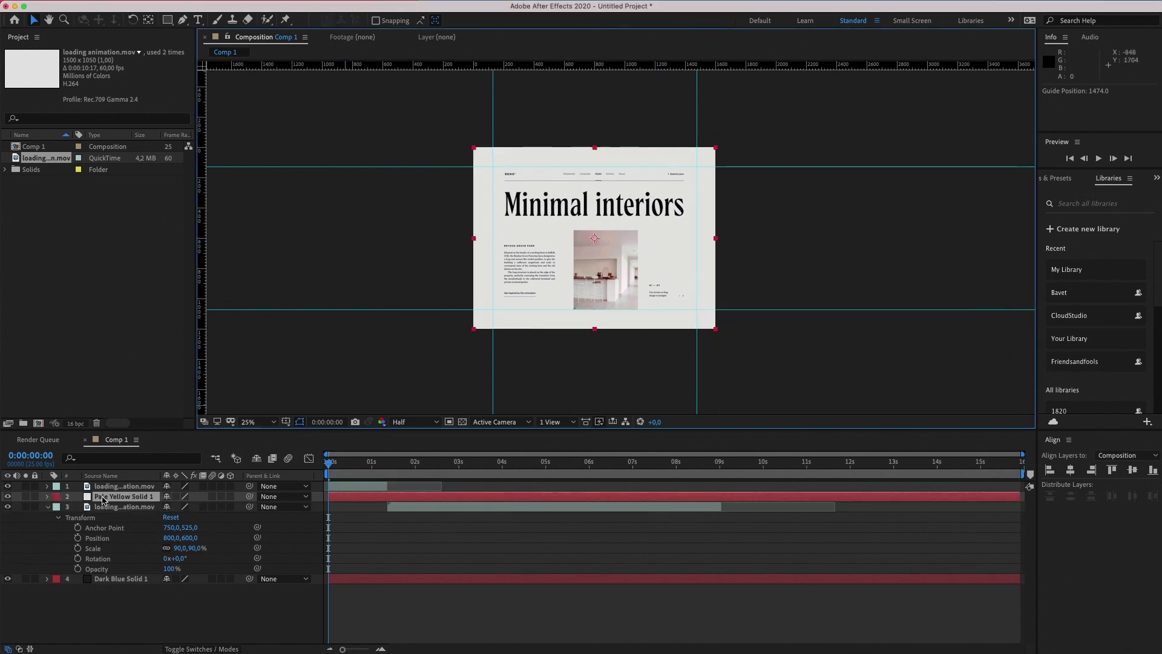
Step: Move the pale solid to the top of the layer stack and mask it with a rectangle matching the four guides
drag(106, 500, 111, 486)
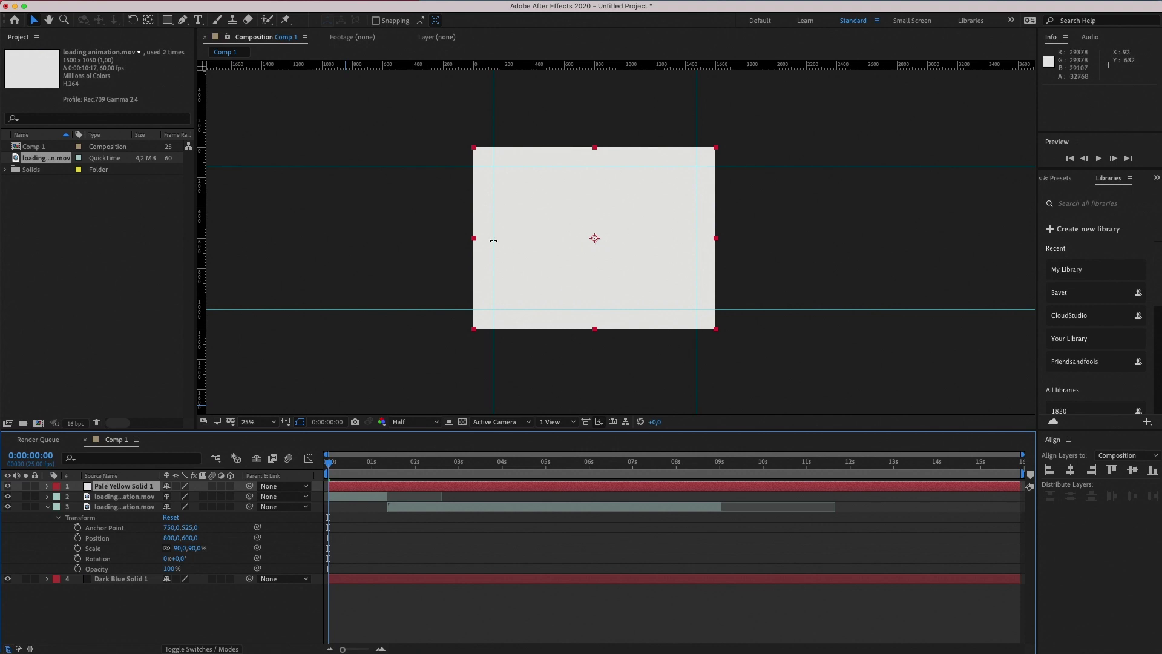
click(167, 21)
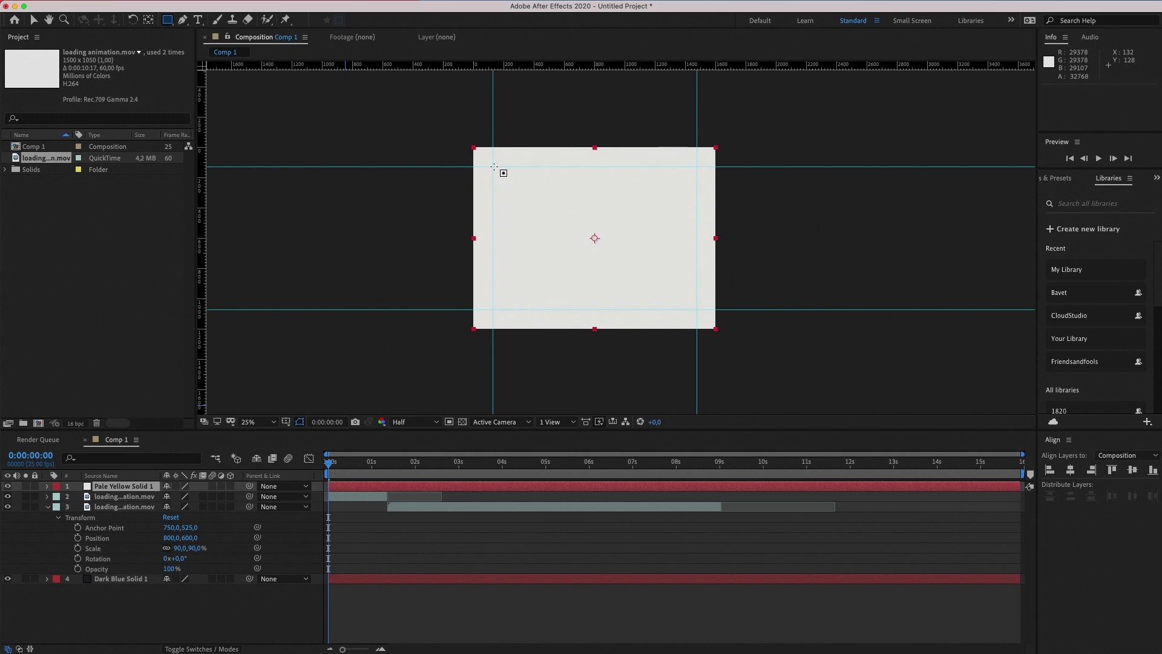
drag(494, 167, 696, 308)
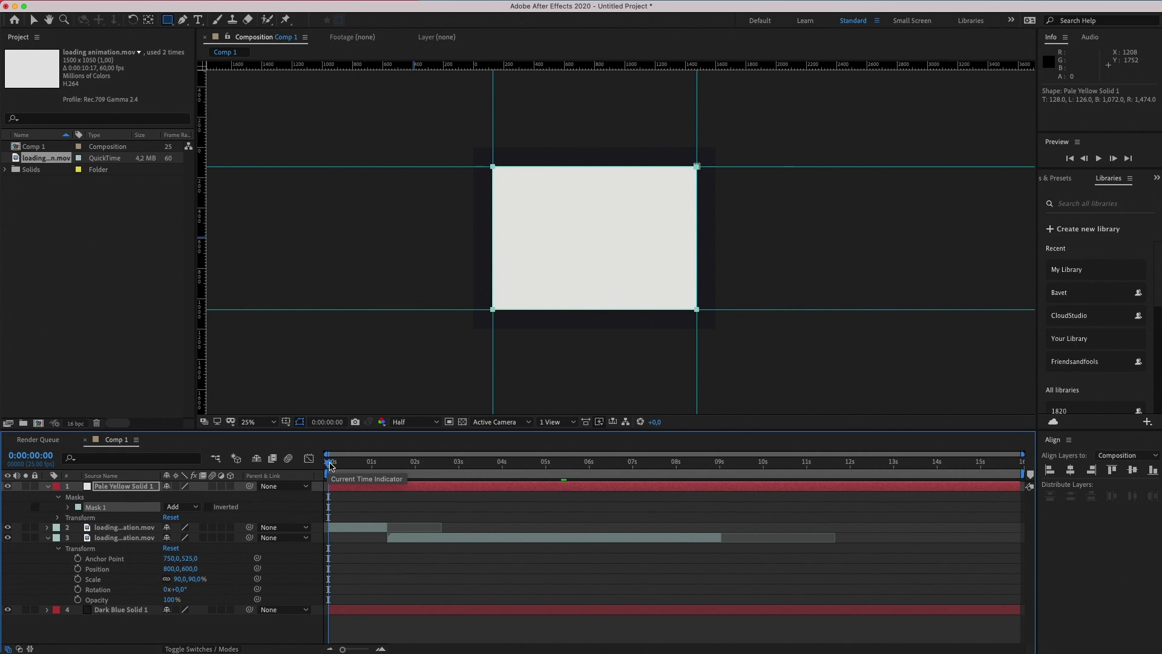
mouse_move(331, 465)
mouse_down()
mouse_move(669, 465)
mouse_move(551, 482)
mouse_move(331, 472)
mouse_up()
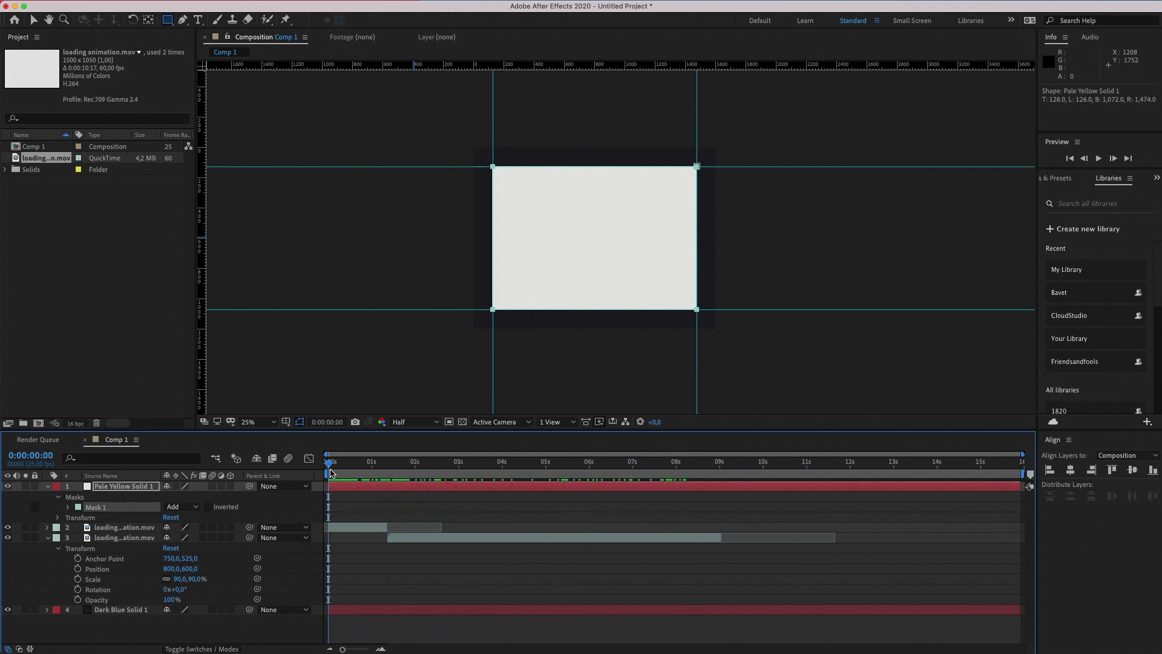
Step: Set the pale solid's opacity to 0% and add an opacity keyframe at 0:00:01:02
click(58, 518)
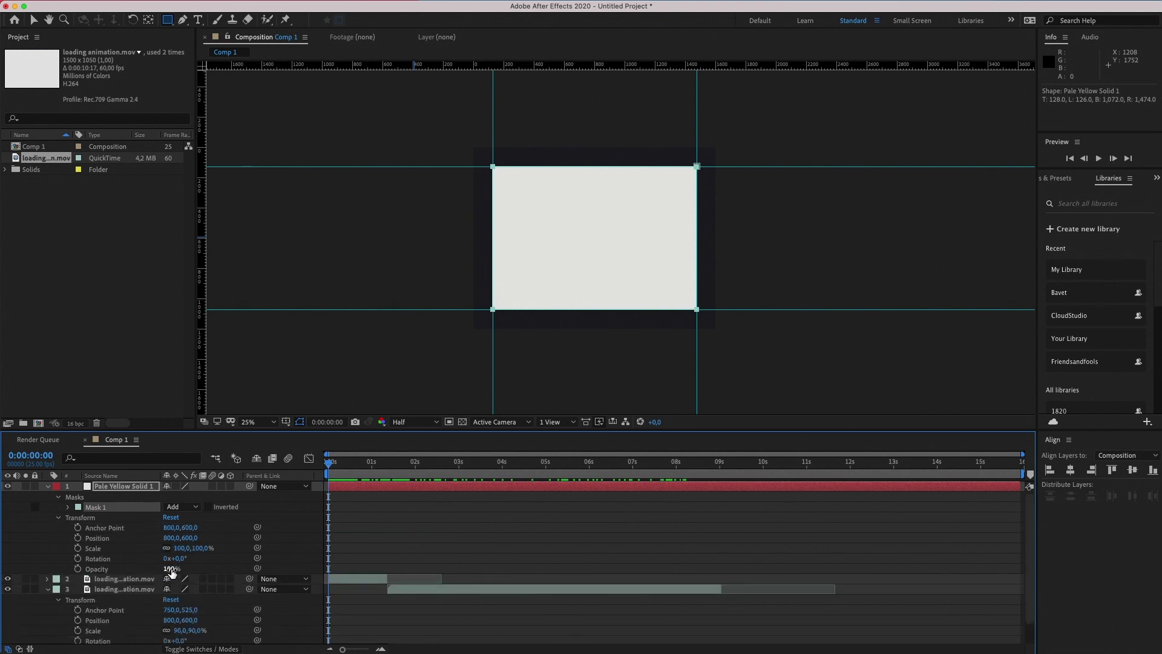
drag(171, 571, 91, 572)
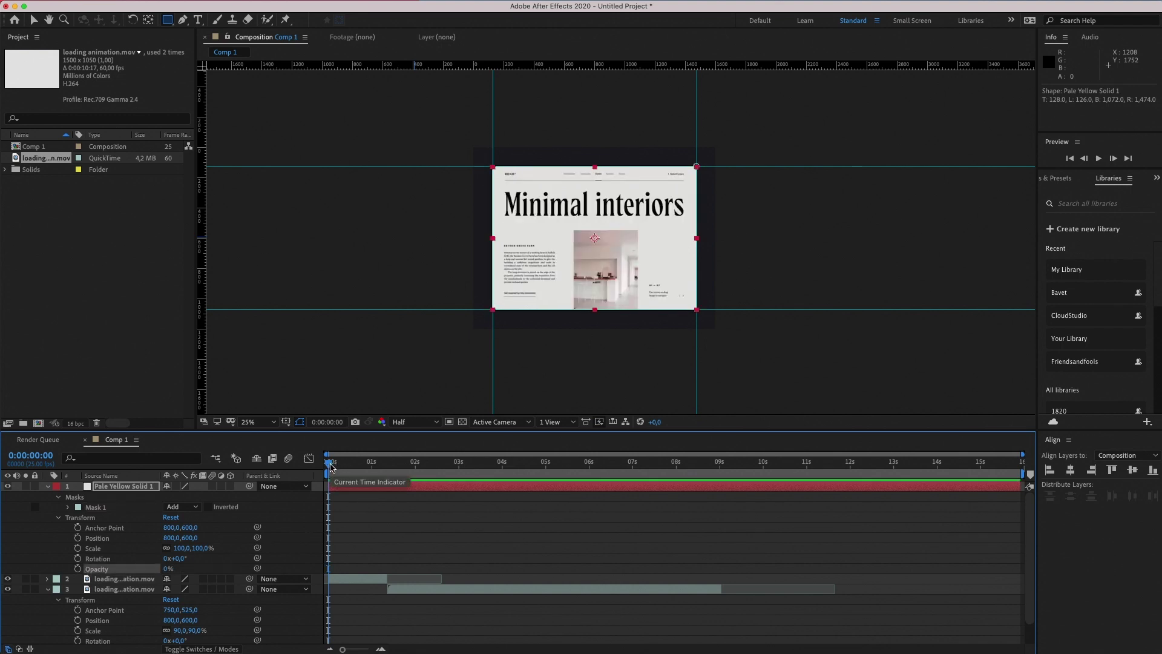
drag(328, 465, 383, 464)
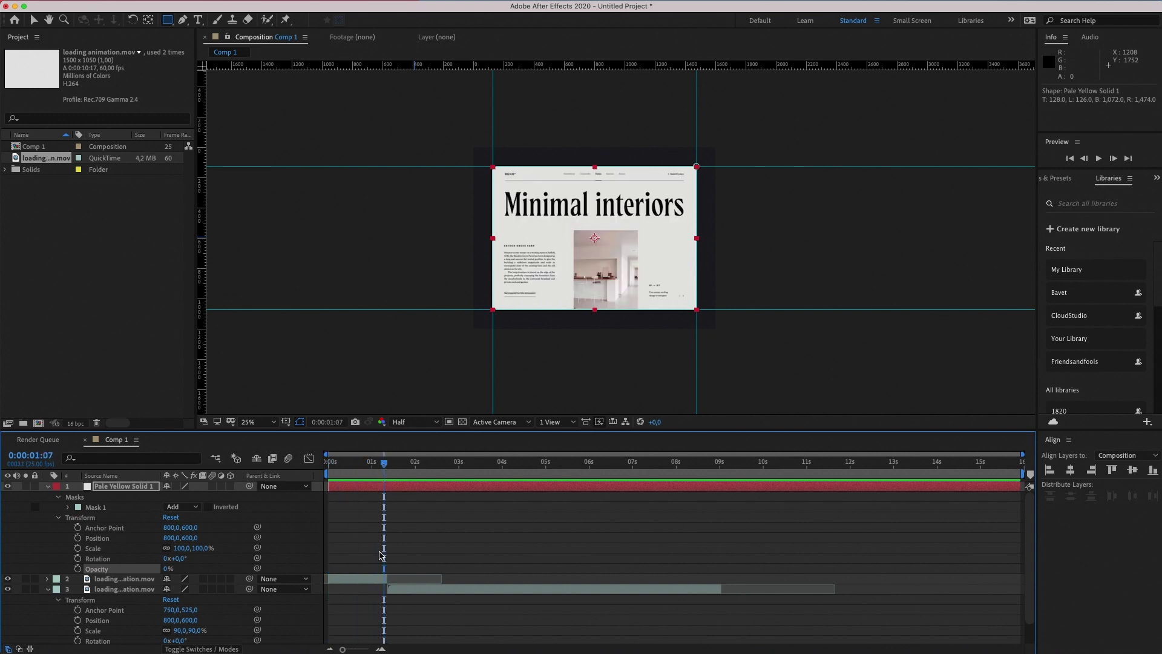
key(equal)
key(equal)
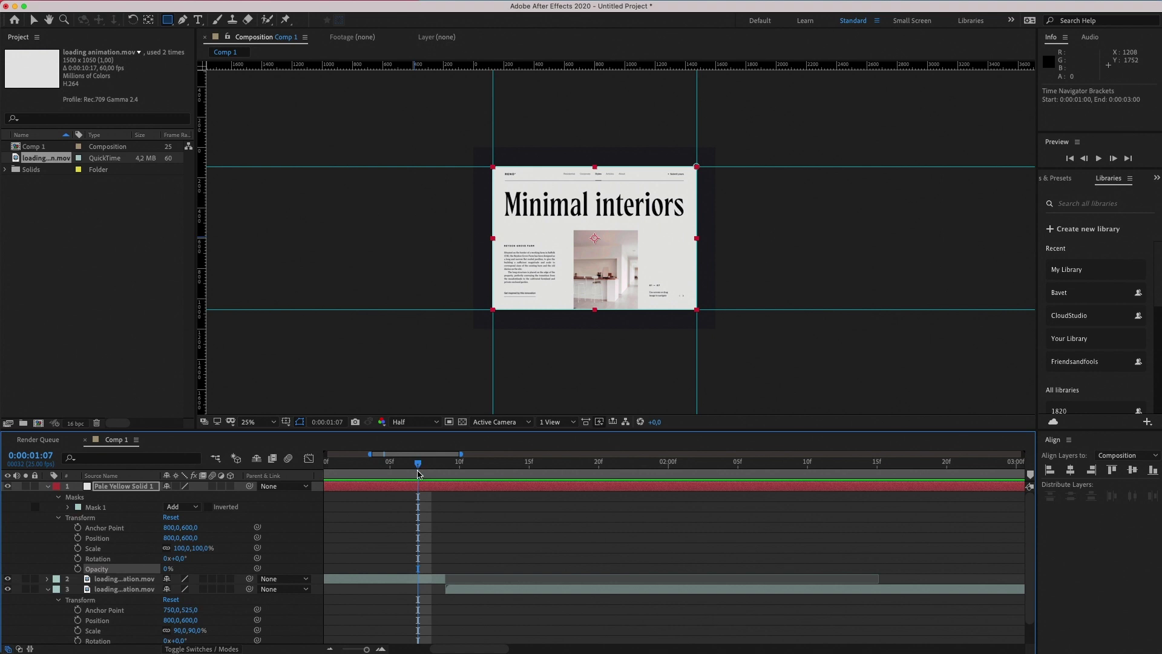
key(minus)
scroll(451, 524, down, 1)
scroll(472, 512, up, 1)
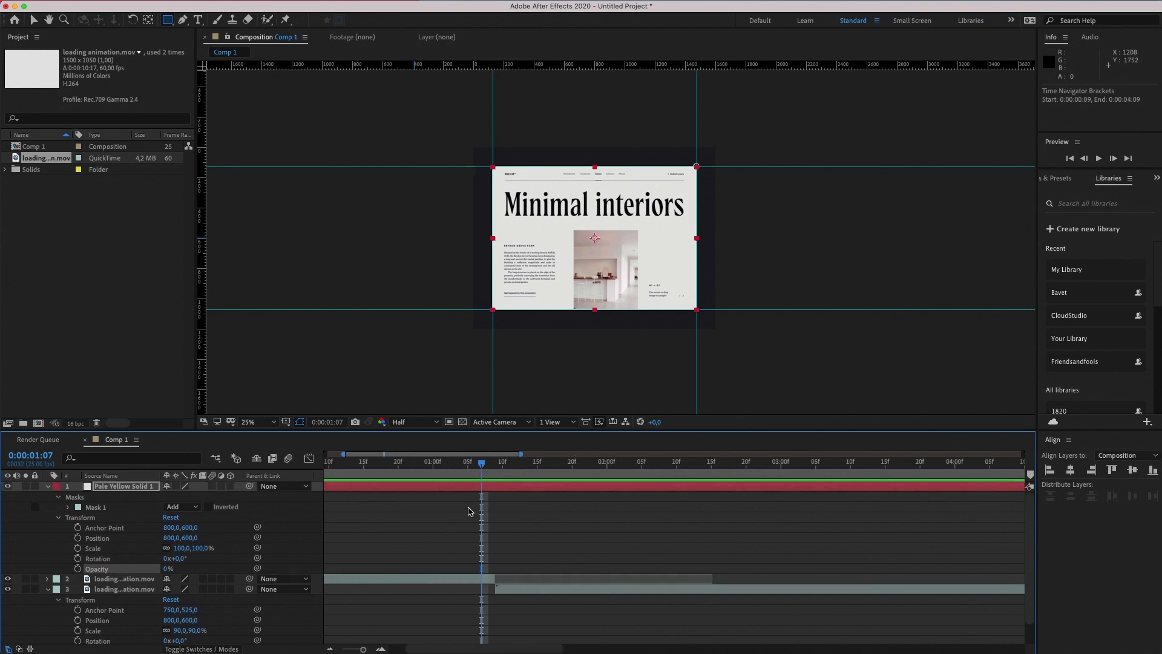
drag(482, 465, 446, 478)
click(78, 569)
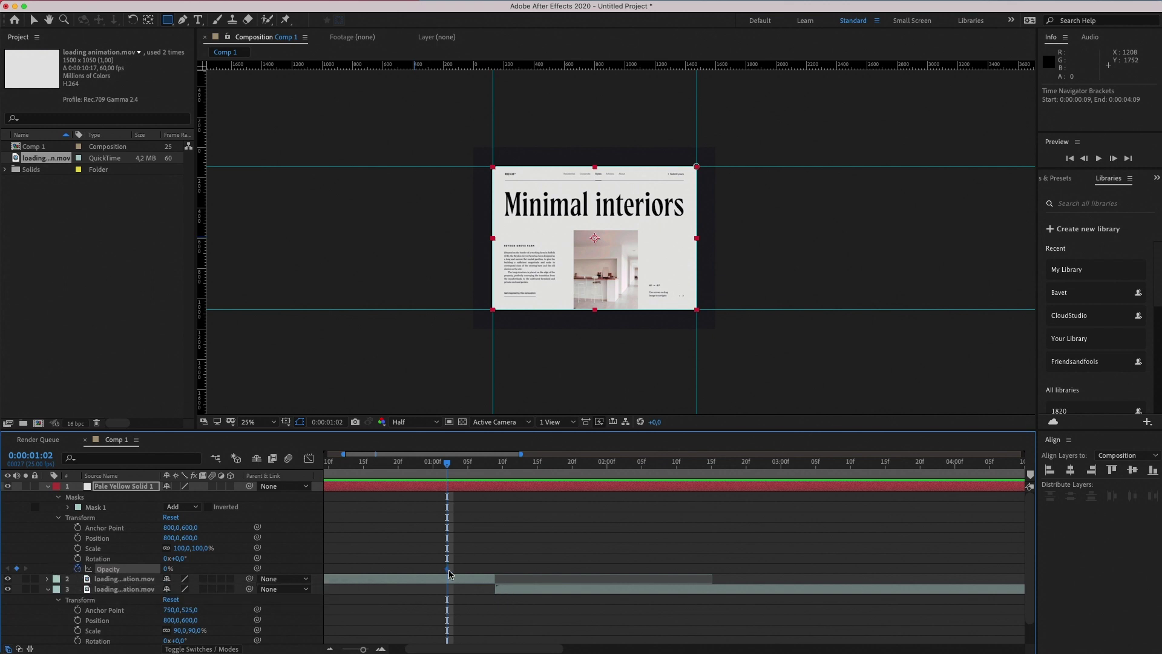
Step: Keyframe the pale solid's opacity to 100% at the clip junction, 0:00:01:09, and back to 0% at 0:00:01:16
mouse_move(446, 572)
drag(447, 466, 496, 467)
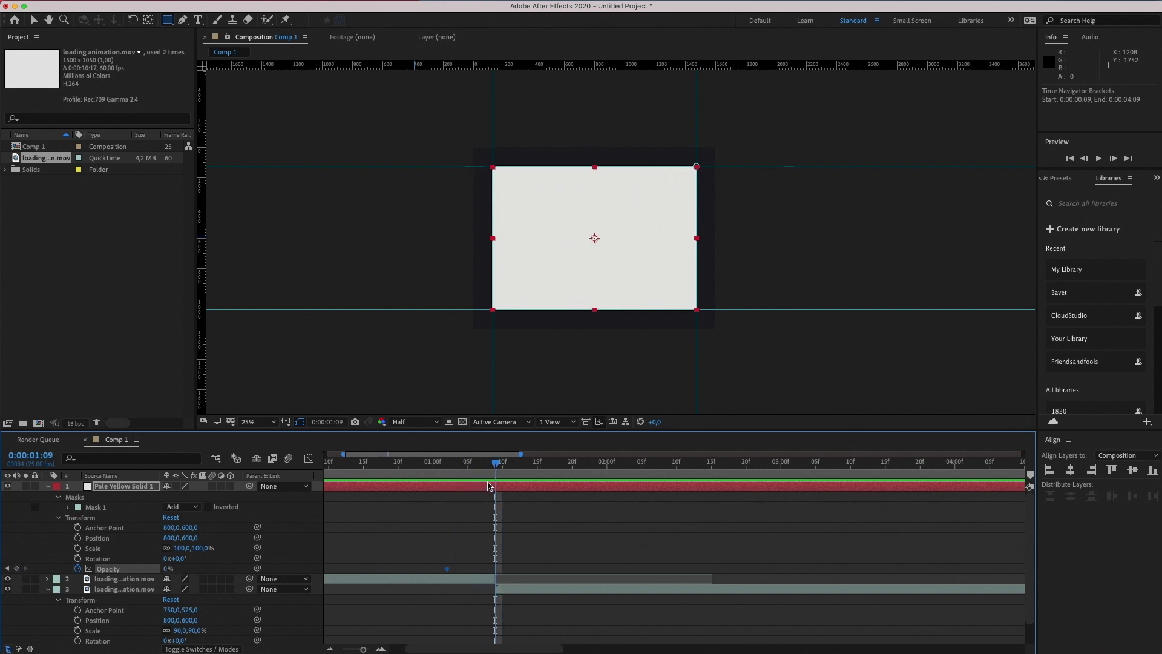
drag(165, 570, 305, 570)
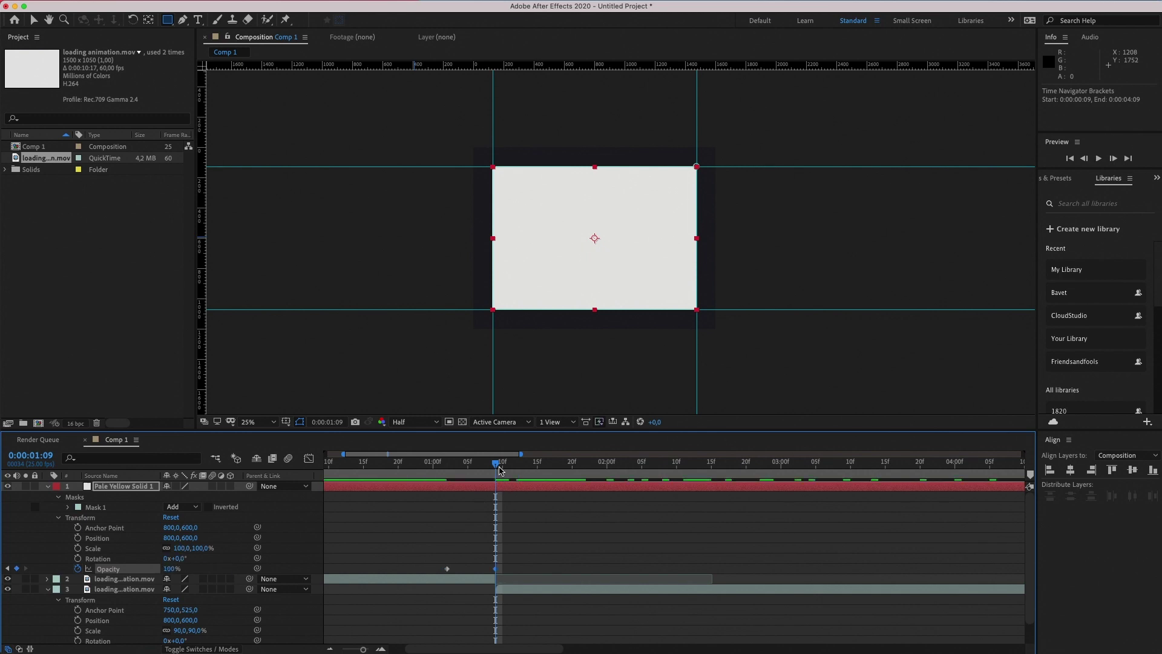
drag(495, 465, 543, 467)
drag(181, 569, 80, 570)
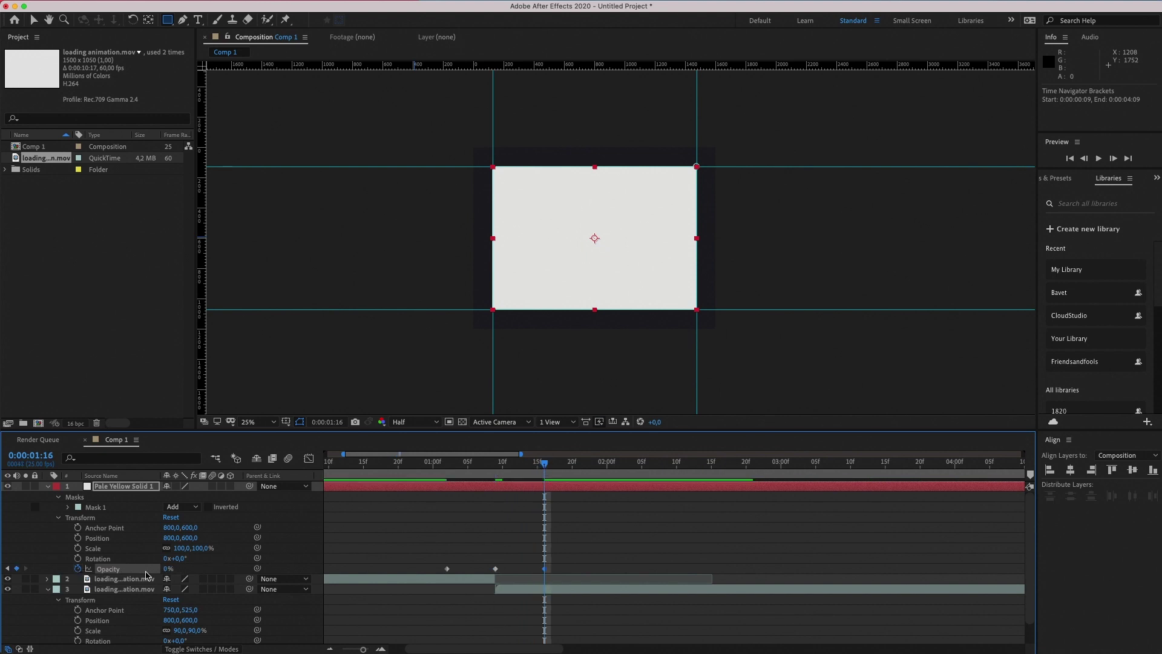
key(minus)
key(minus)
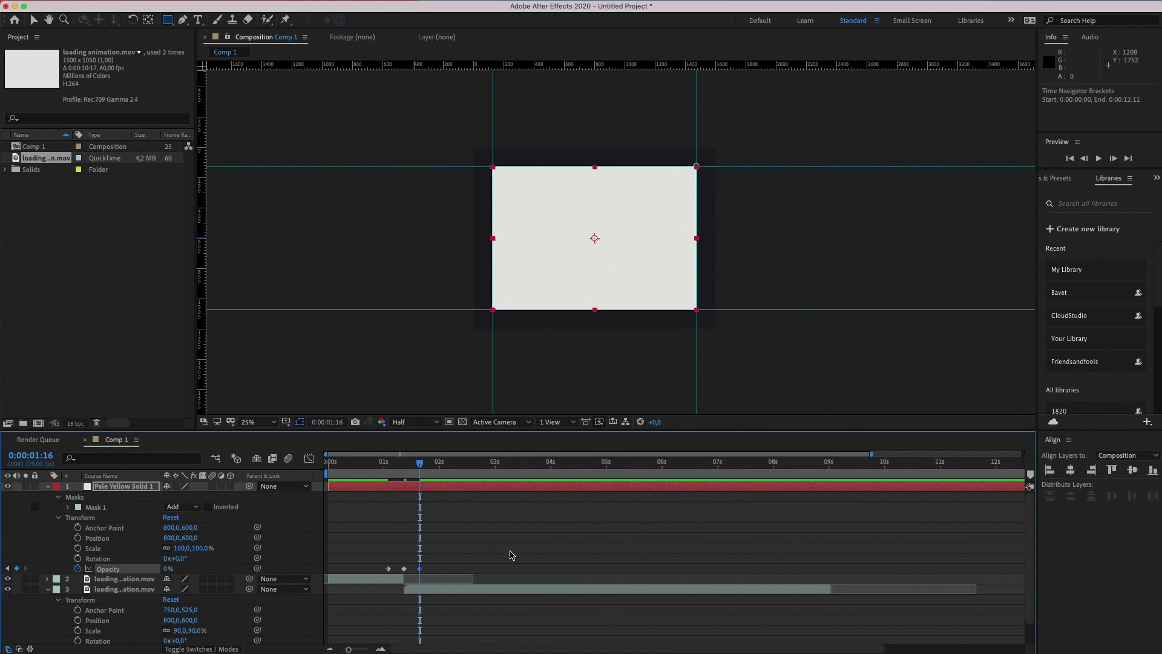
Step: Fit the composition in the viewer, preview the fade transition from the beginning, and return to the timeline start
drag(422, 465, 326, 467)
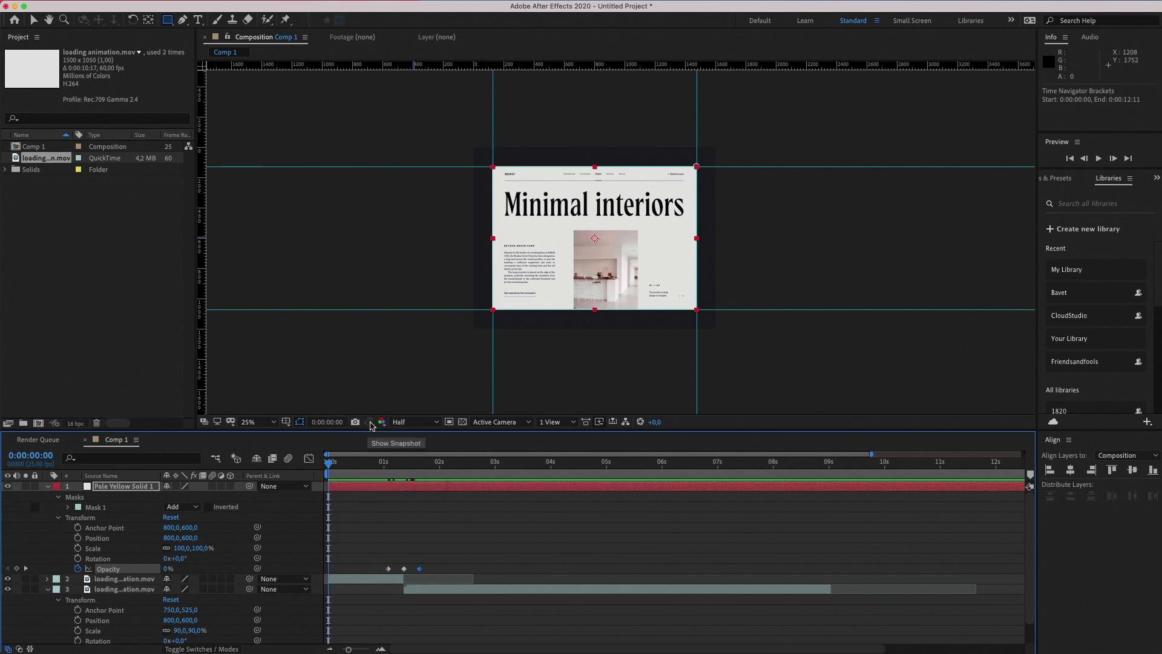
click(255, 421)
click(255, 434)
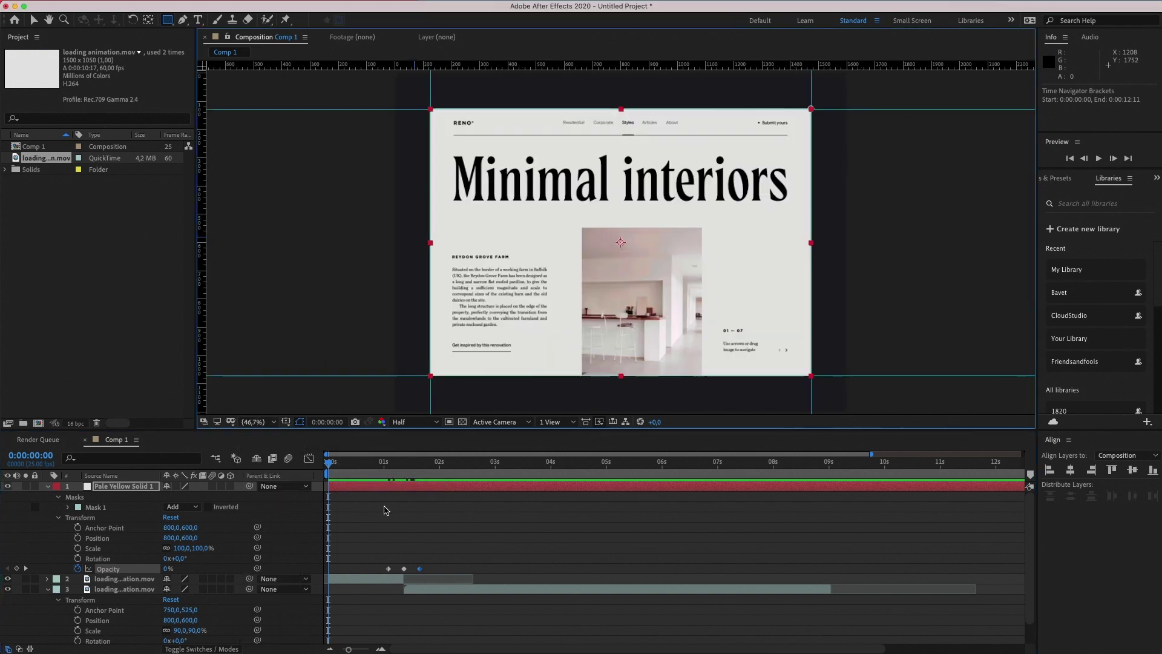
key(space)
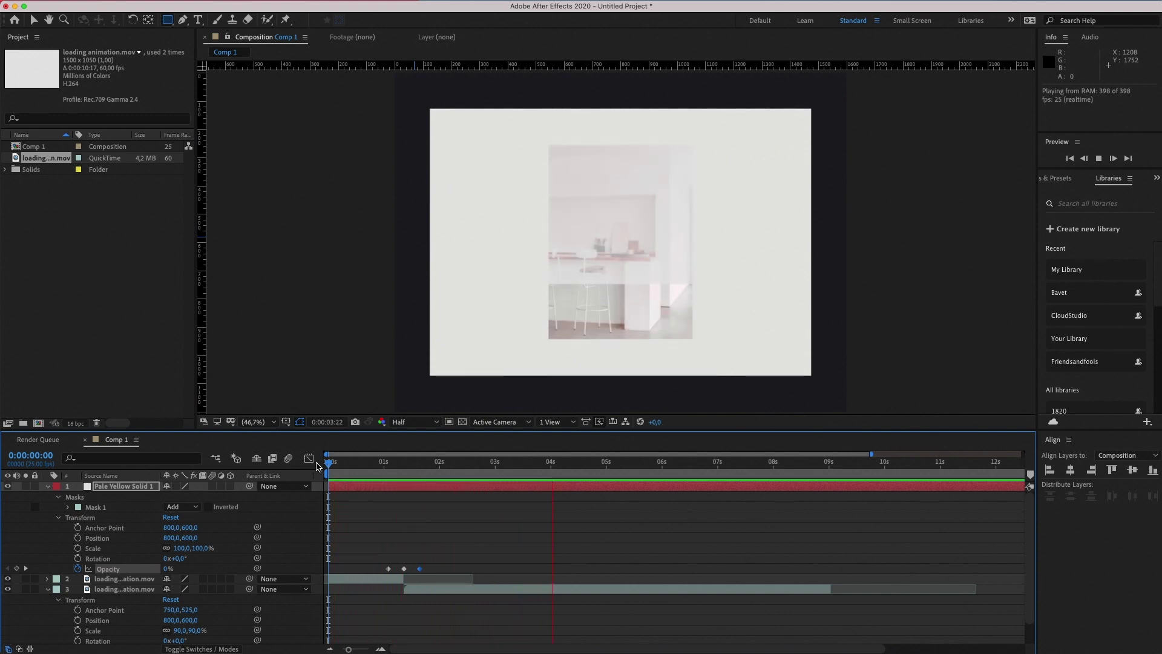
key(space)
click(332, 463)
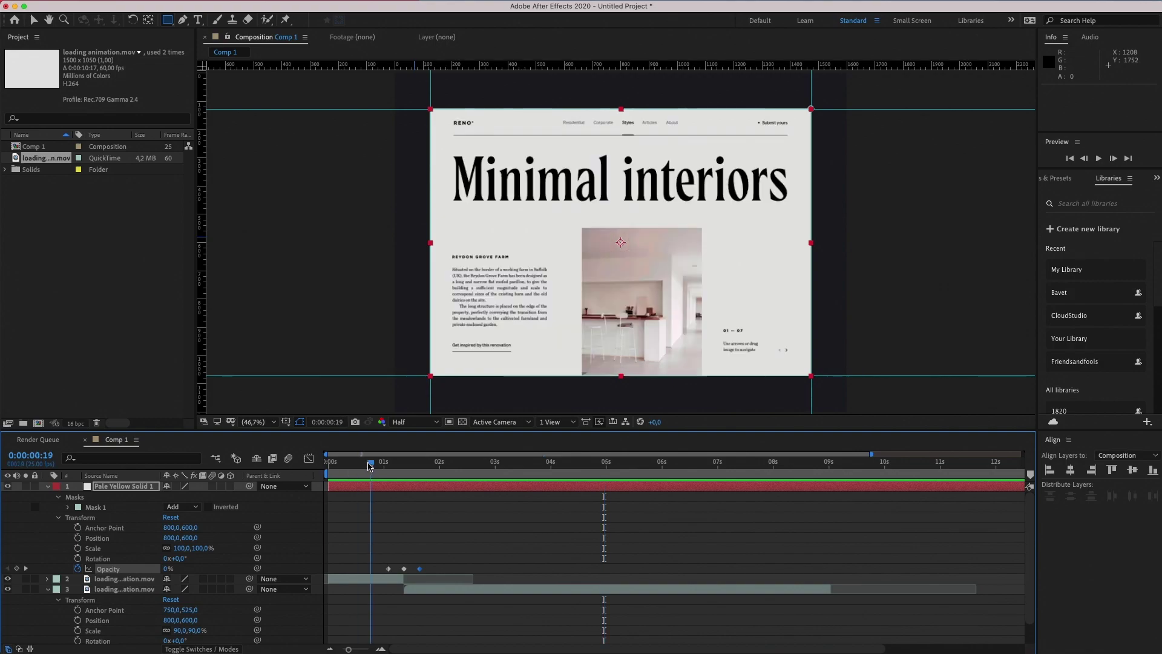
drag(333, 464, 327, 463)
click(247, 157)
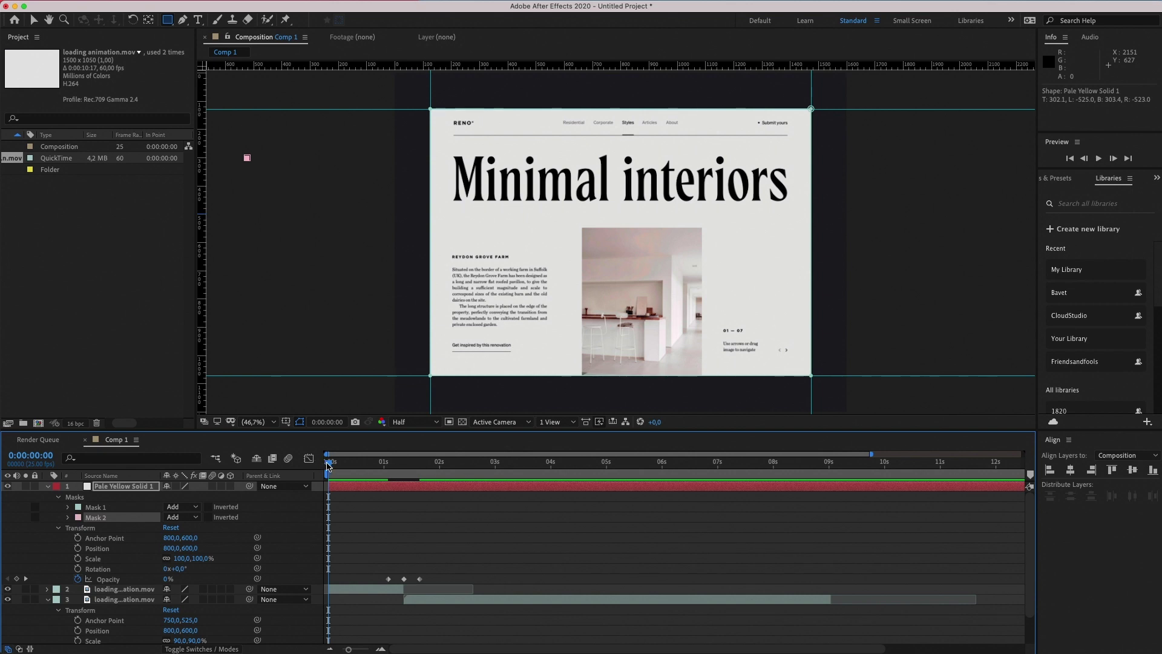
Step: Shorten the work area to end at 0:00:09:00, where the main clip ends, and preview the loop
scroll(935, 468, right, 5)
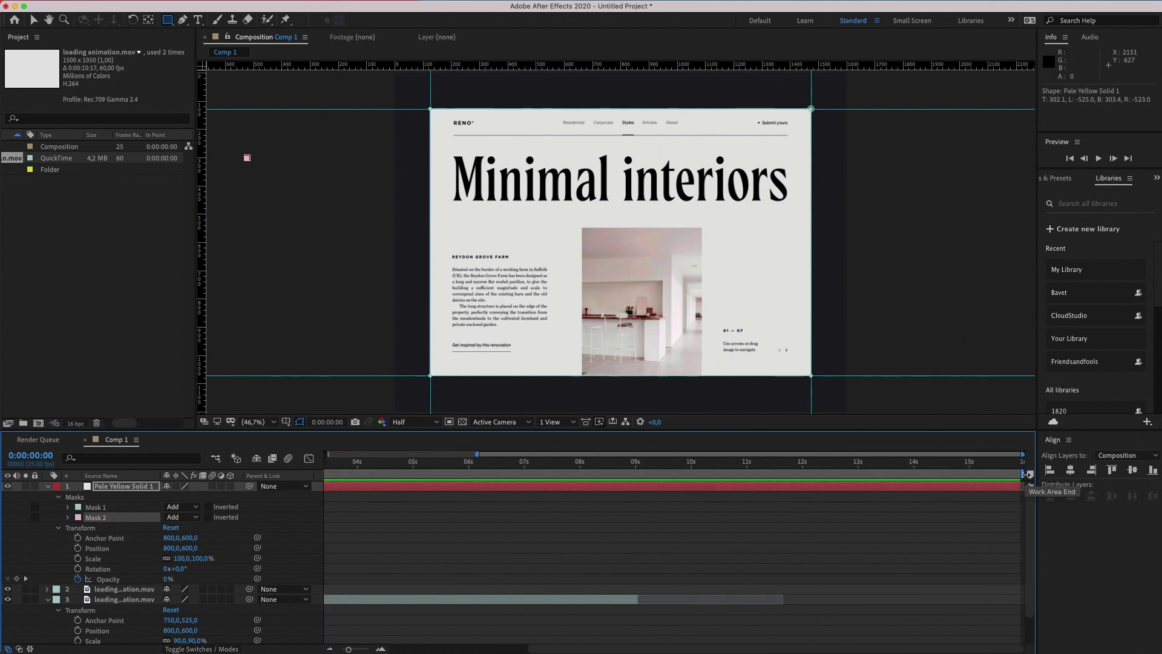
drag(1024, 475, 637, 478)
scroll(650, 495, left, 5)
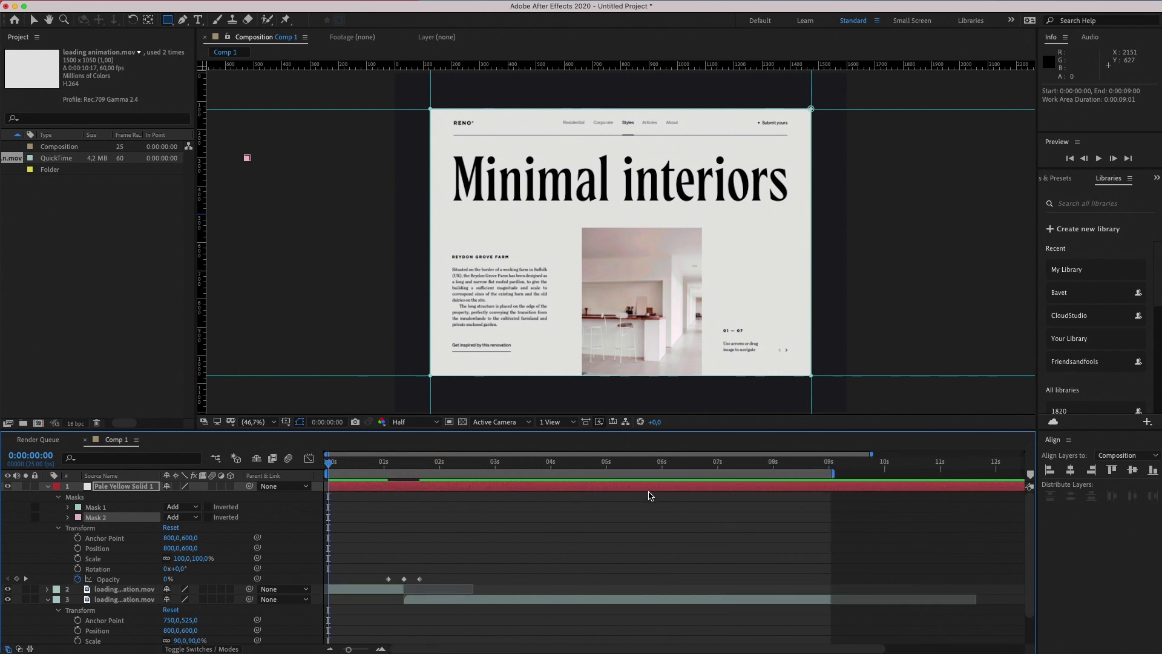
key(space)
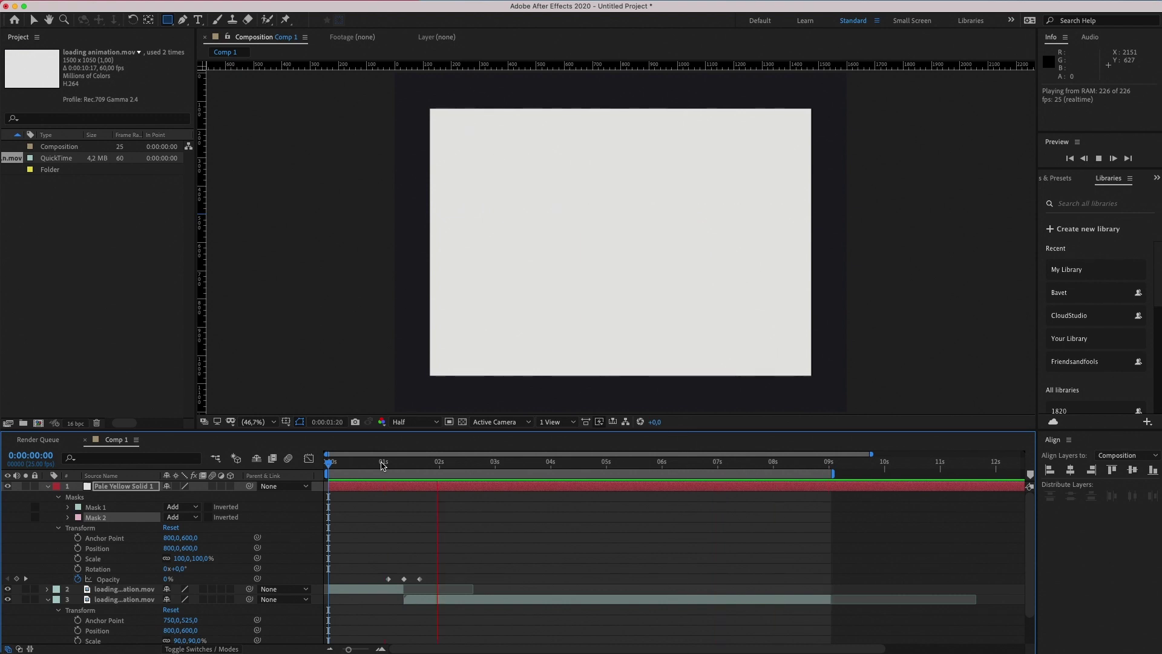
click(381, 464)
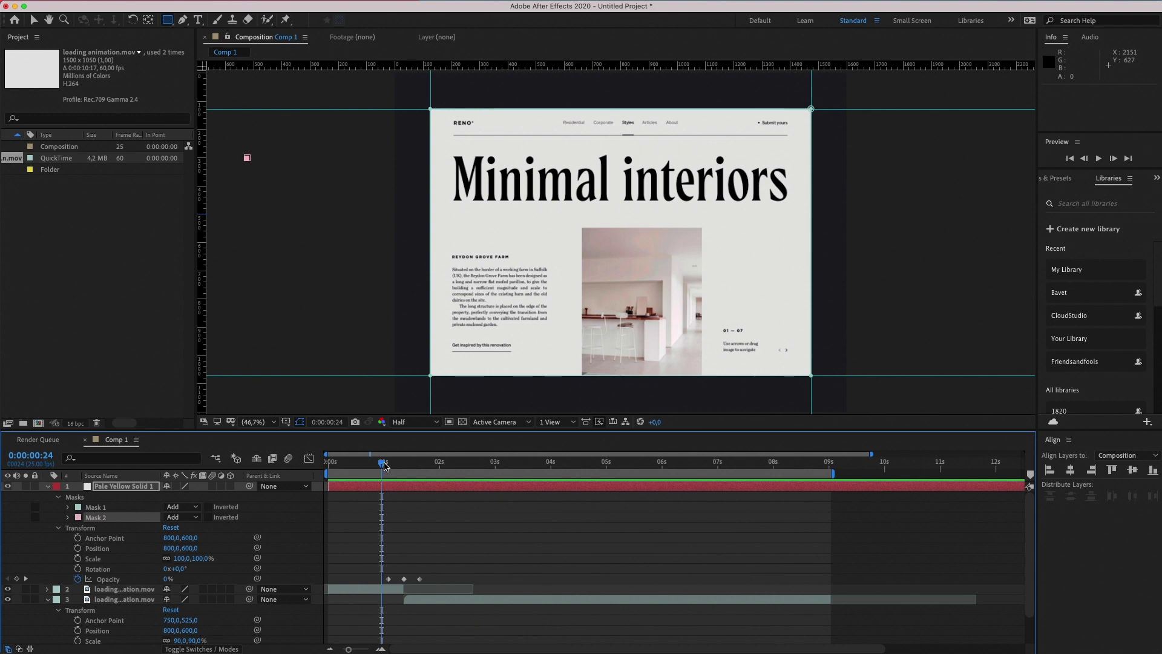
Step: Set the composition's duration to 9 seconds to match the end of the main clip, and return to the timeline start
drag(384, 464, 832, 467)
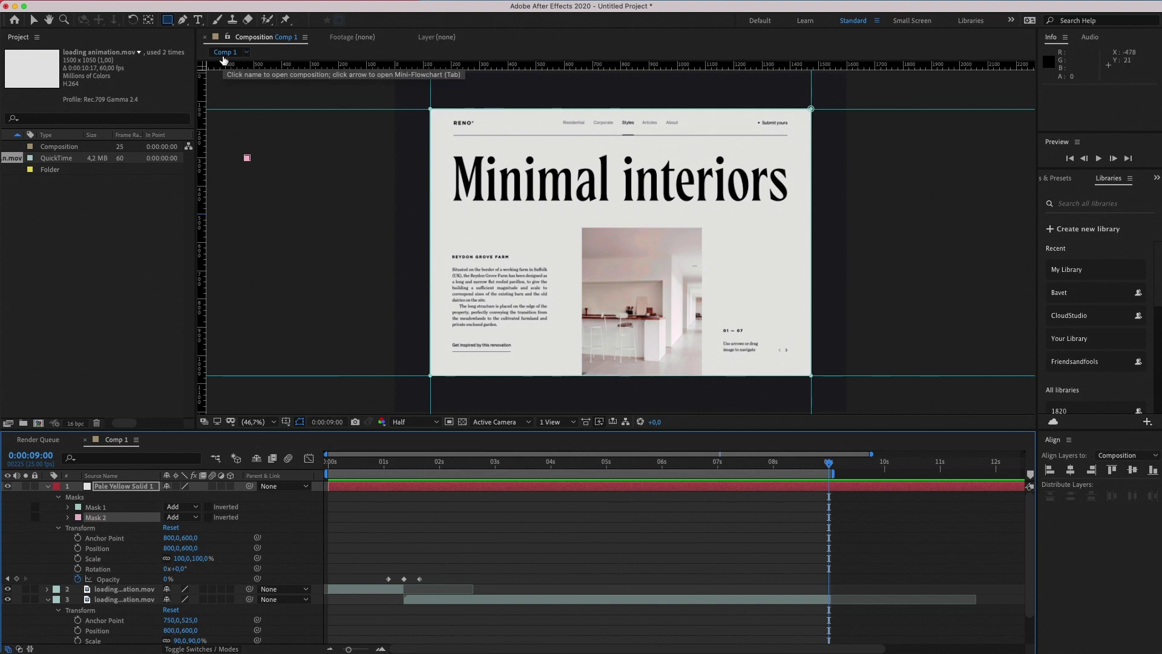
click(166, 1)
click(208, 36)
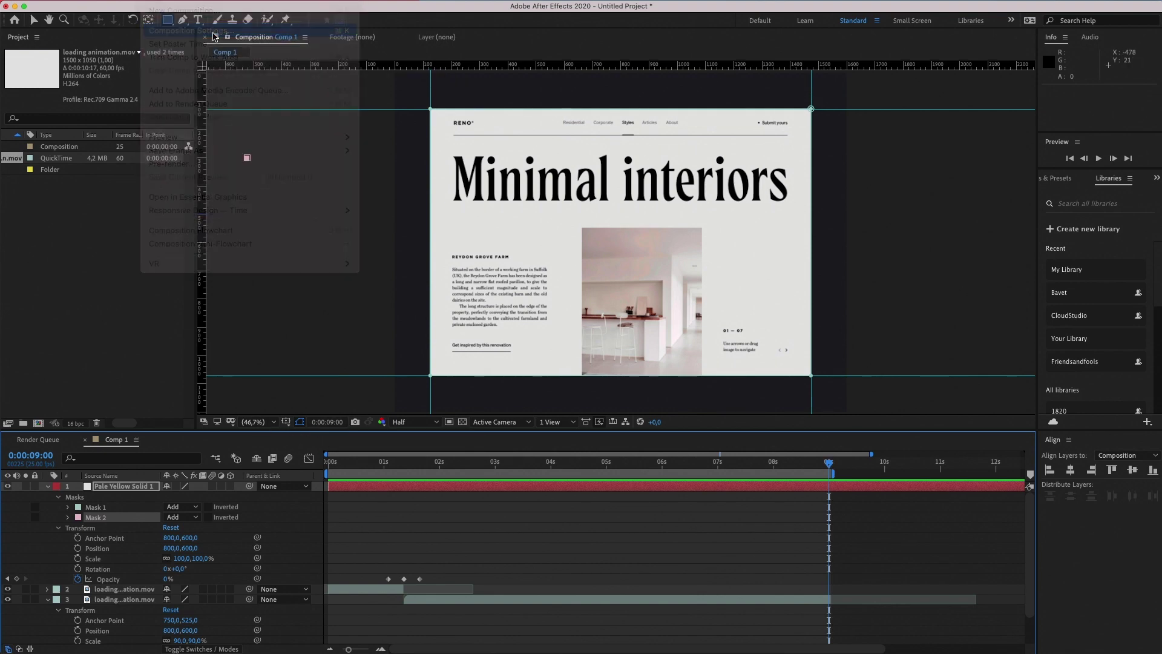
click(724, 325)
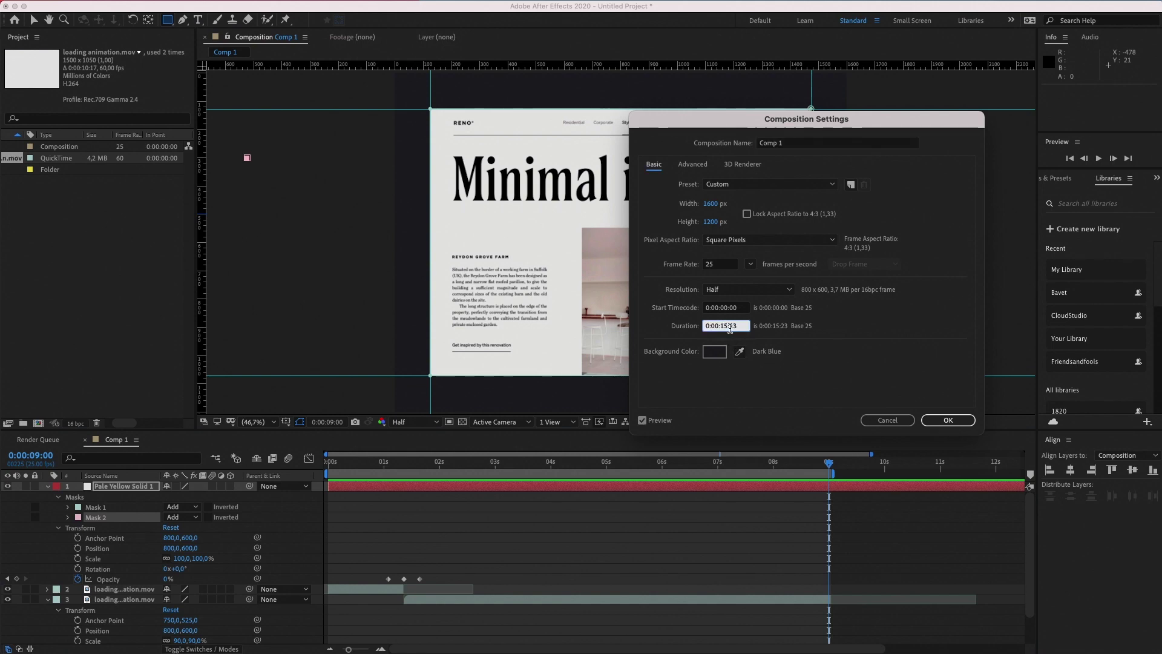
key(BackSpace)
key(BackSpace)
text(09)
key(BackSpace)
click(948, 420)
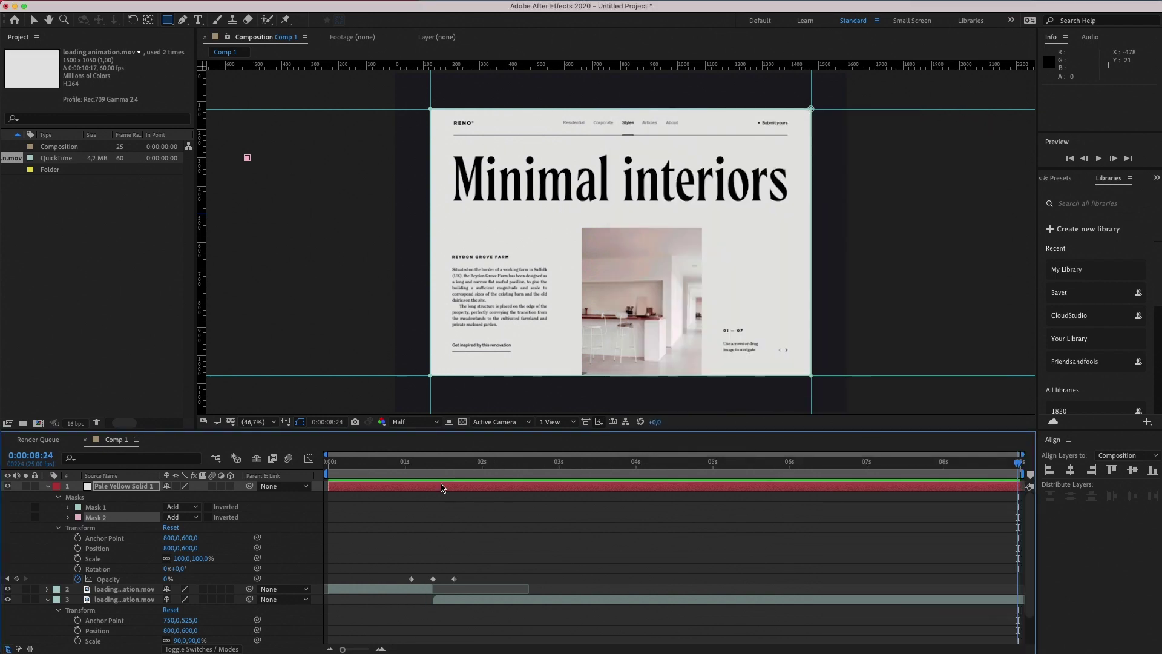
click(335, 463)
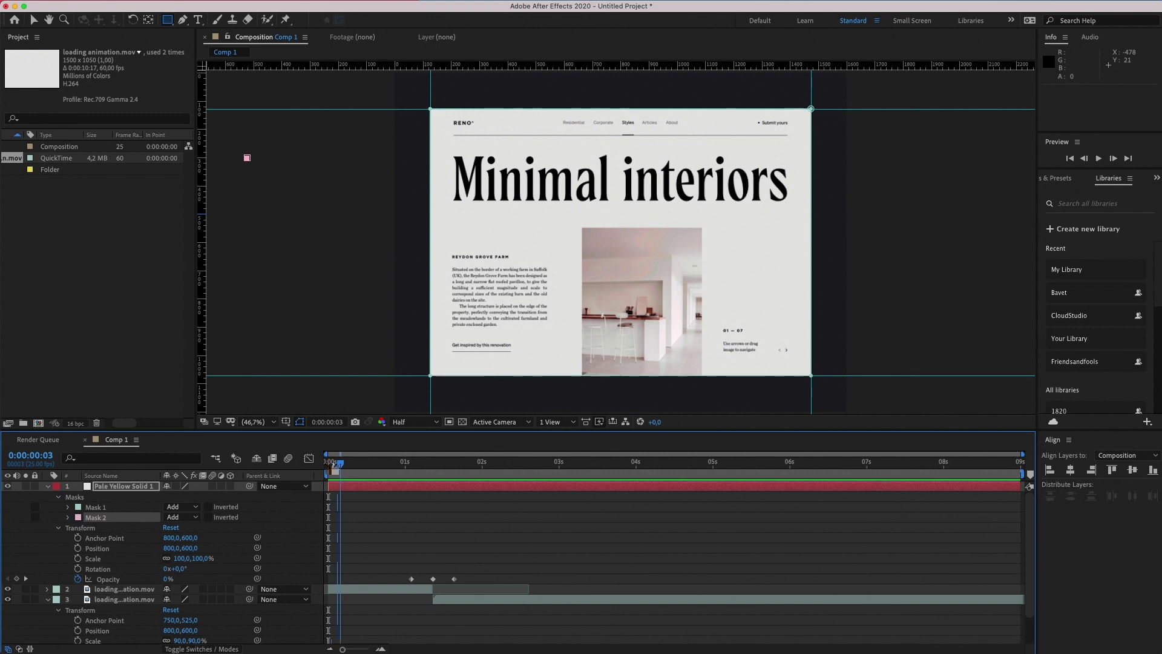
drag(333, 466, 328, 465)
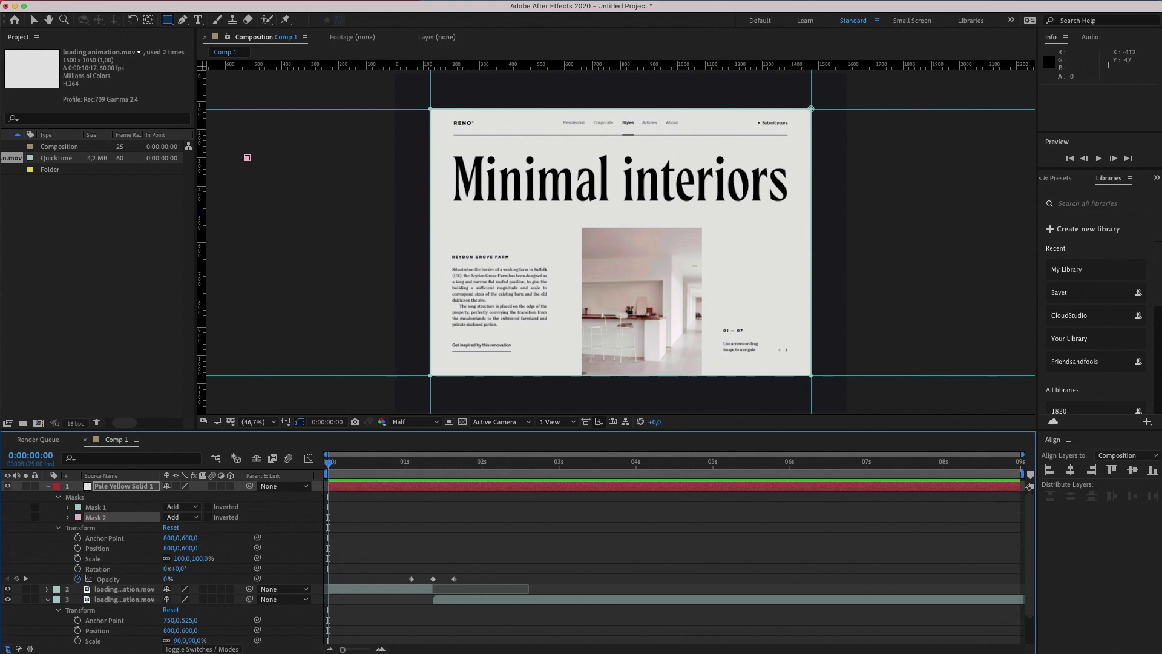
Step: Export the composition through Adobe Media Encoder as an H.264 video named Comp 1, saved to the Desktop
click(162, 0)
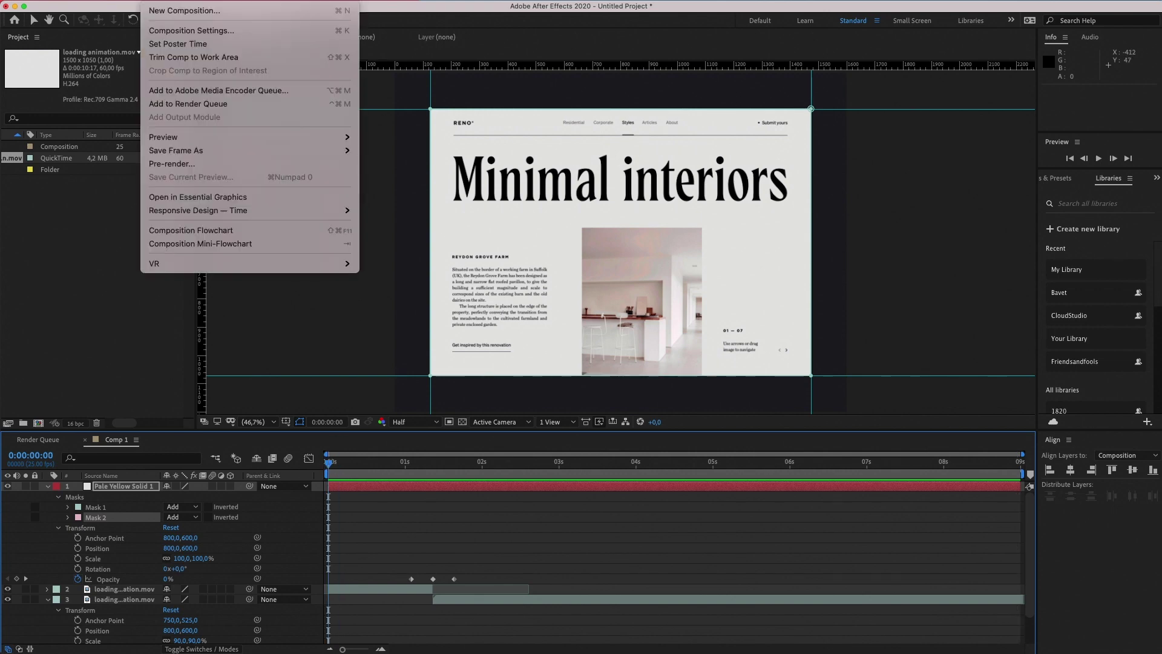
click(198, 91)
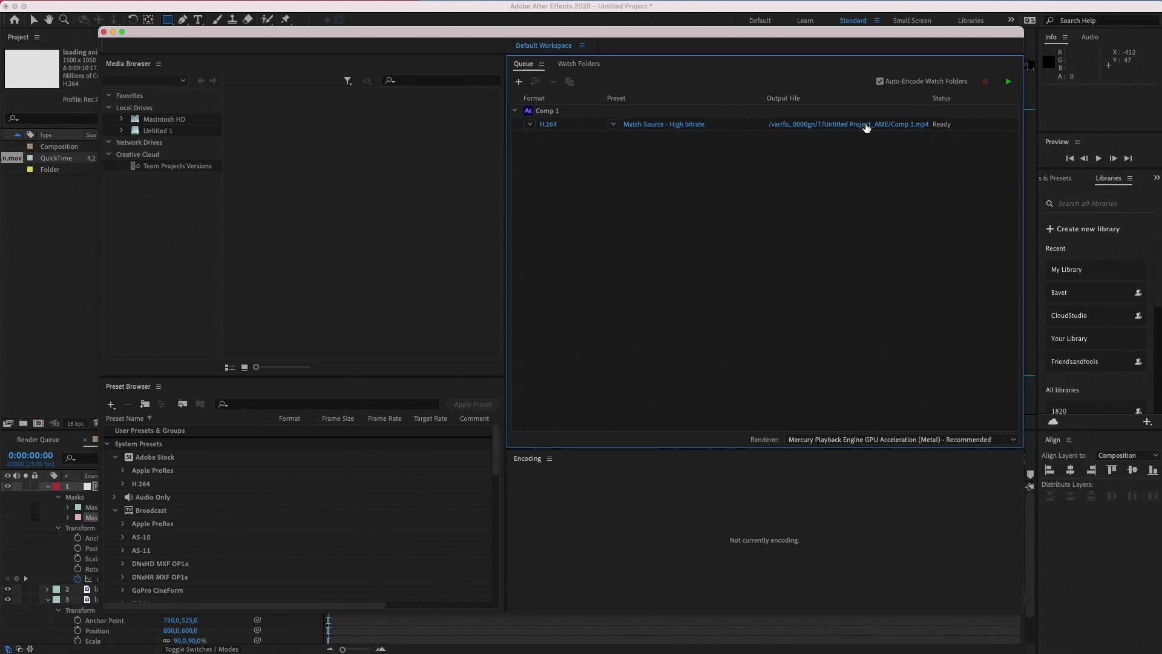
click(898, 124)
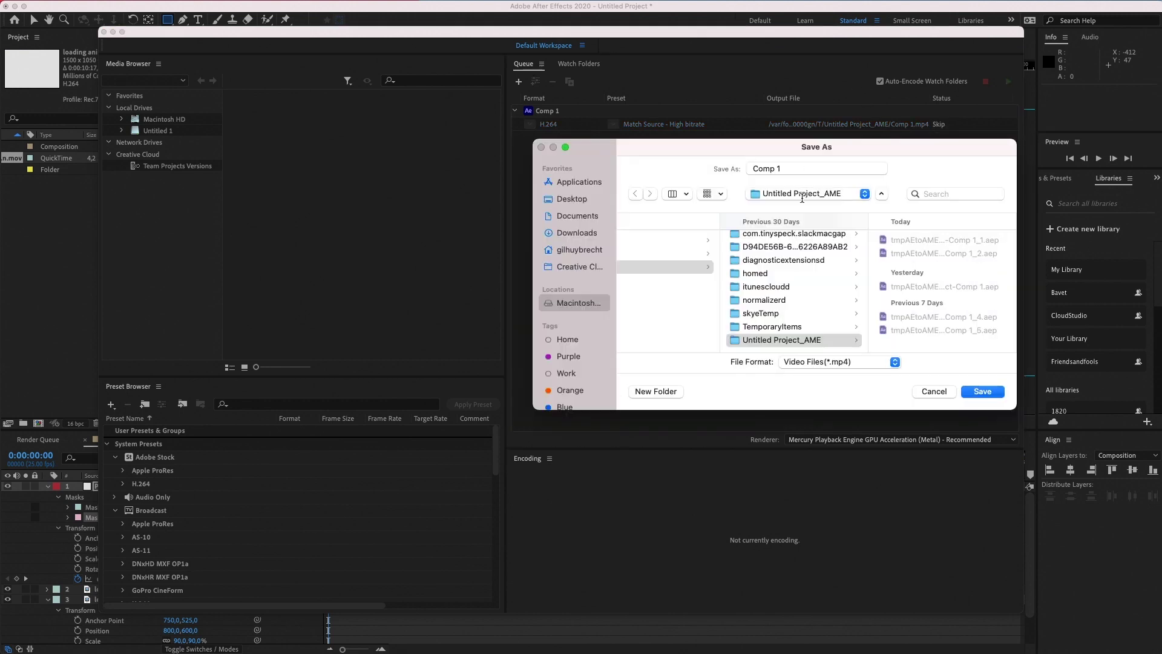
click(571, 200)
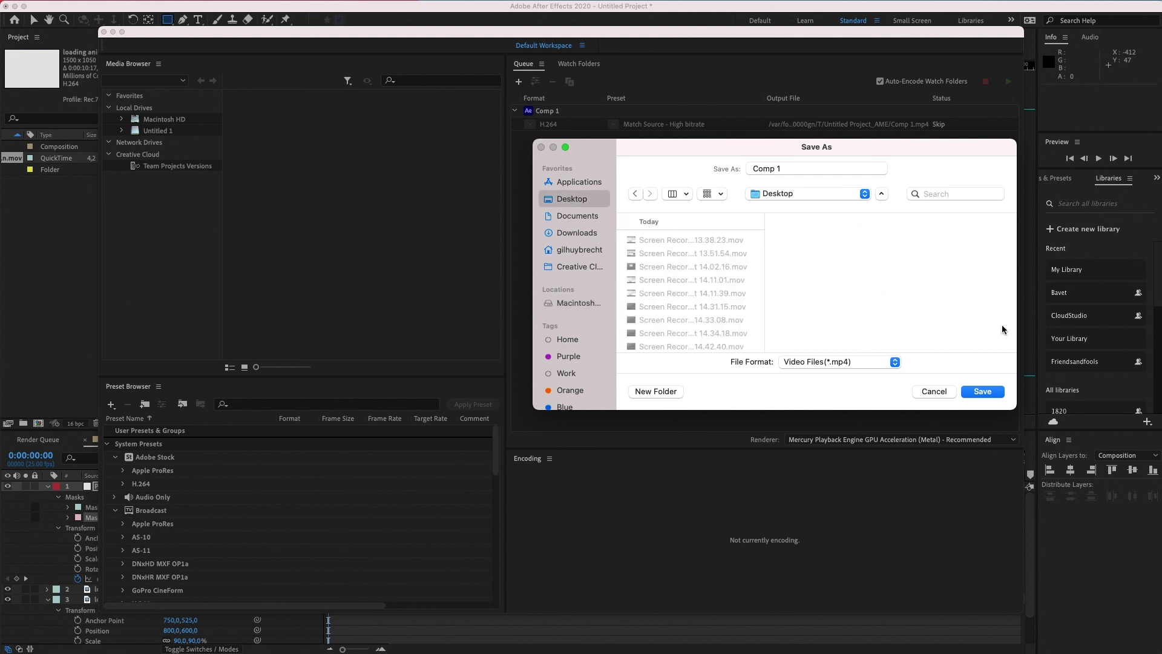
click(982, 391)
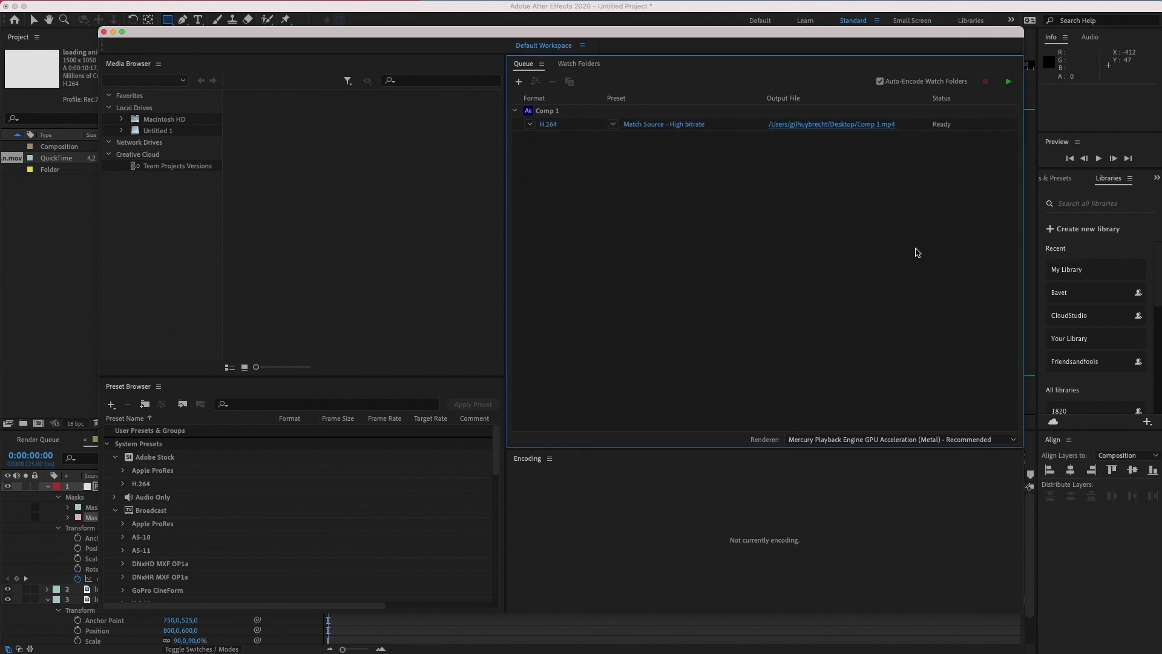
click(1009, 82)
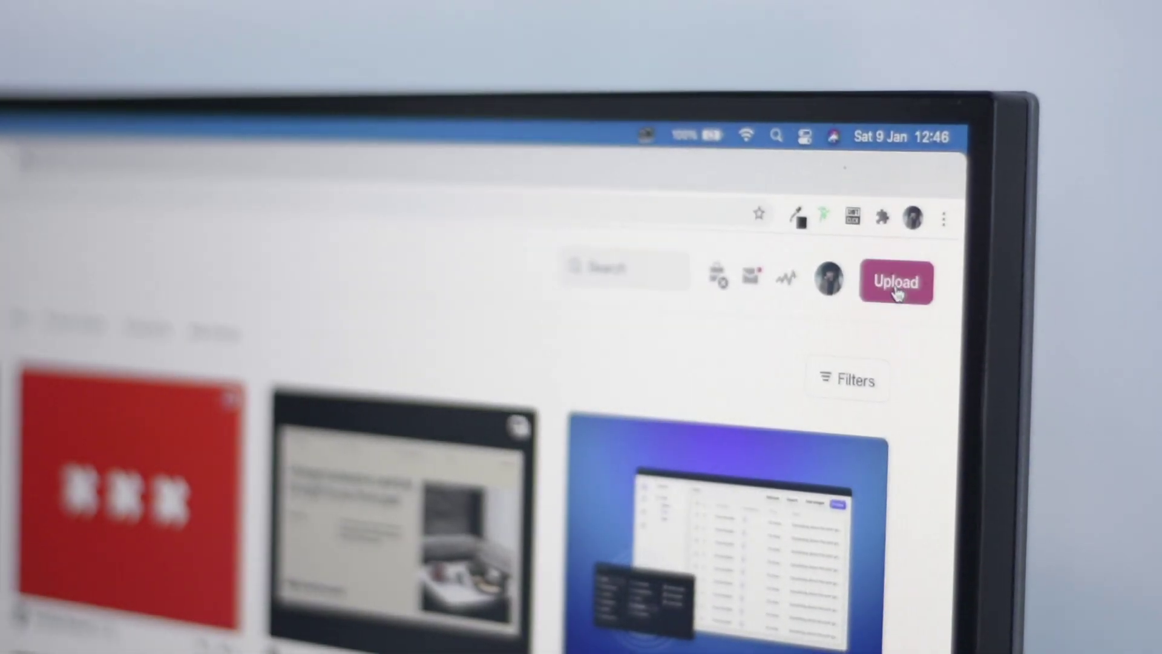
Step: Switch to Dribbble and publish the animation video as a new shot with a short greeting in its description
click(896, 294)
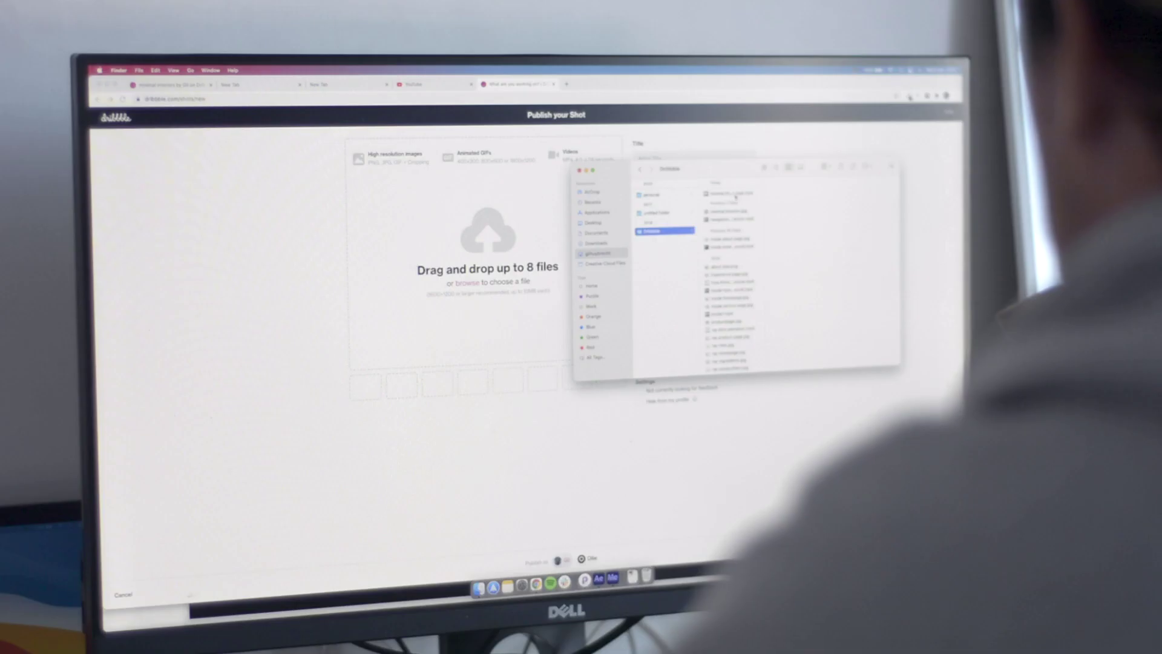
drag(735, 196, 436, 239)
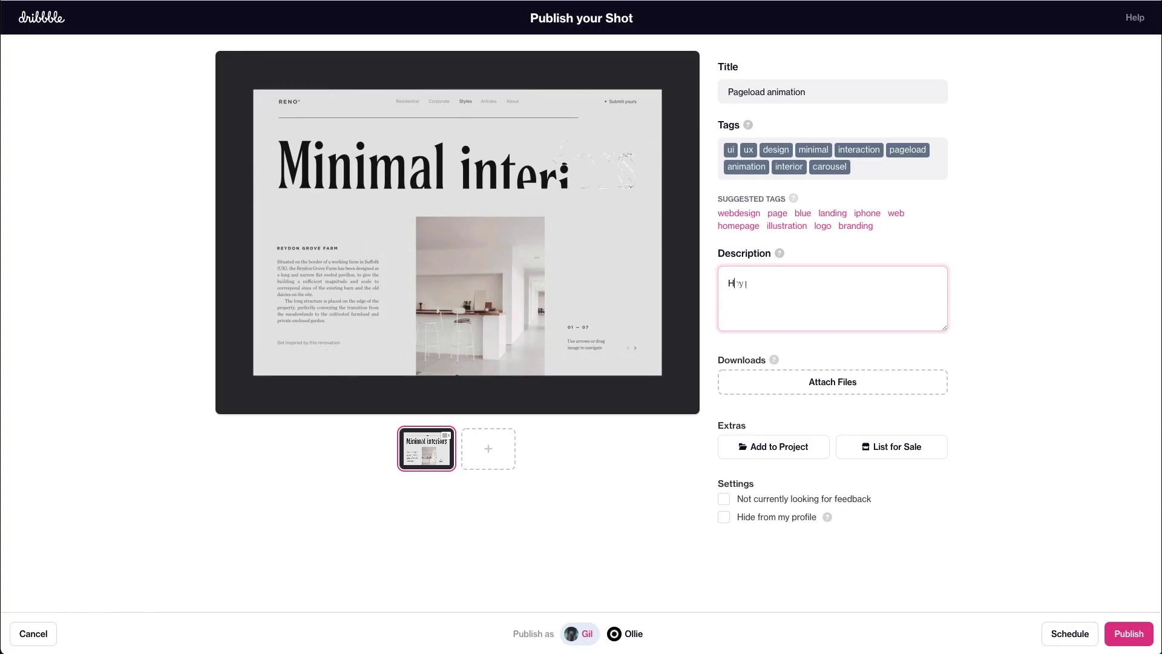
text(uys)
key(Return)
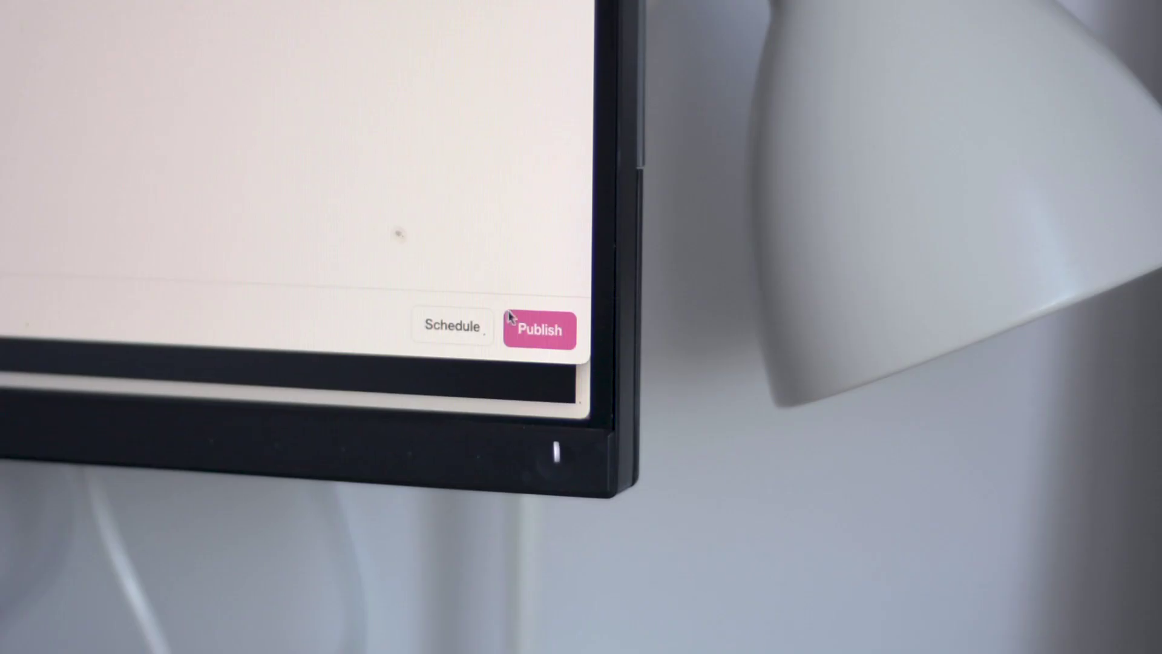
click(1128, 633)
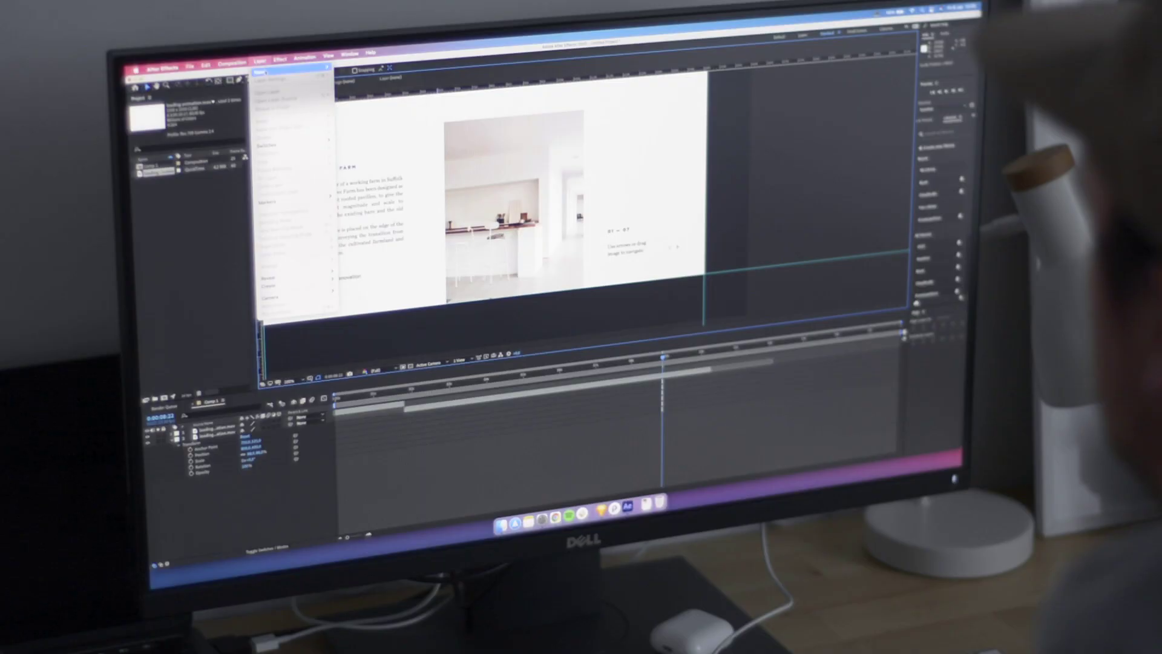
mouse_move(266, 72)
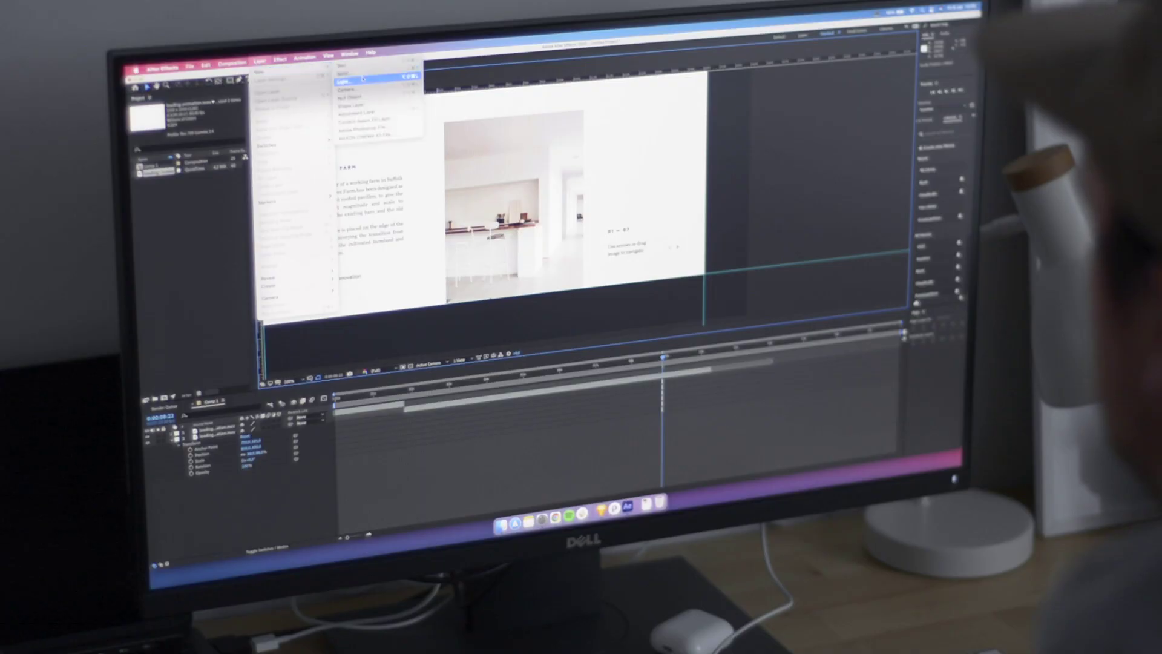
click(362, 76)
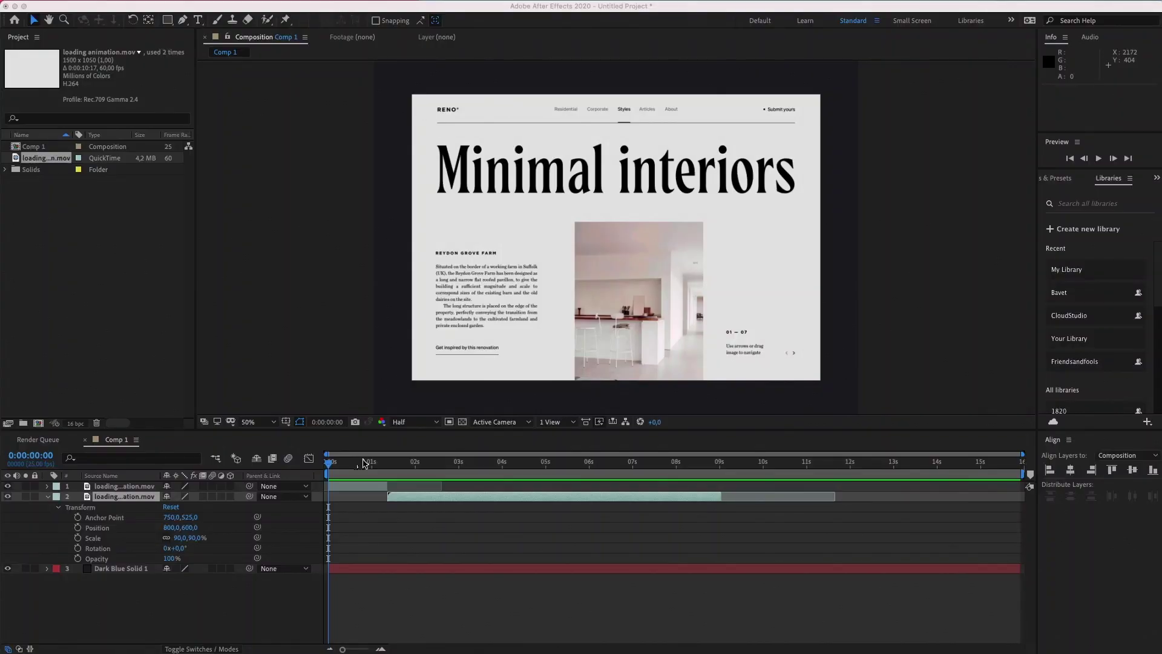
key(space)
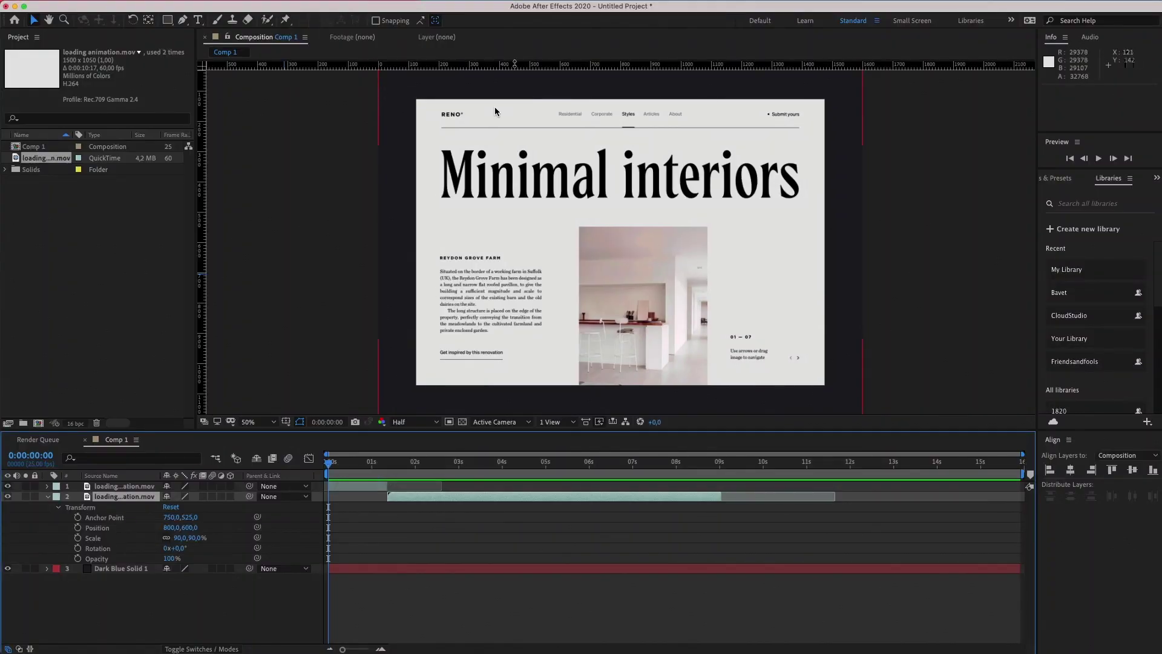